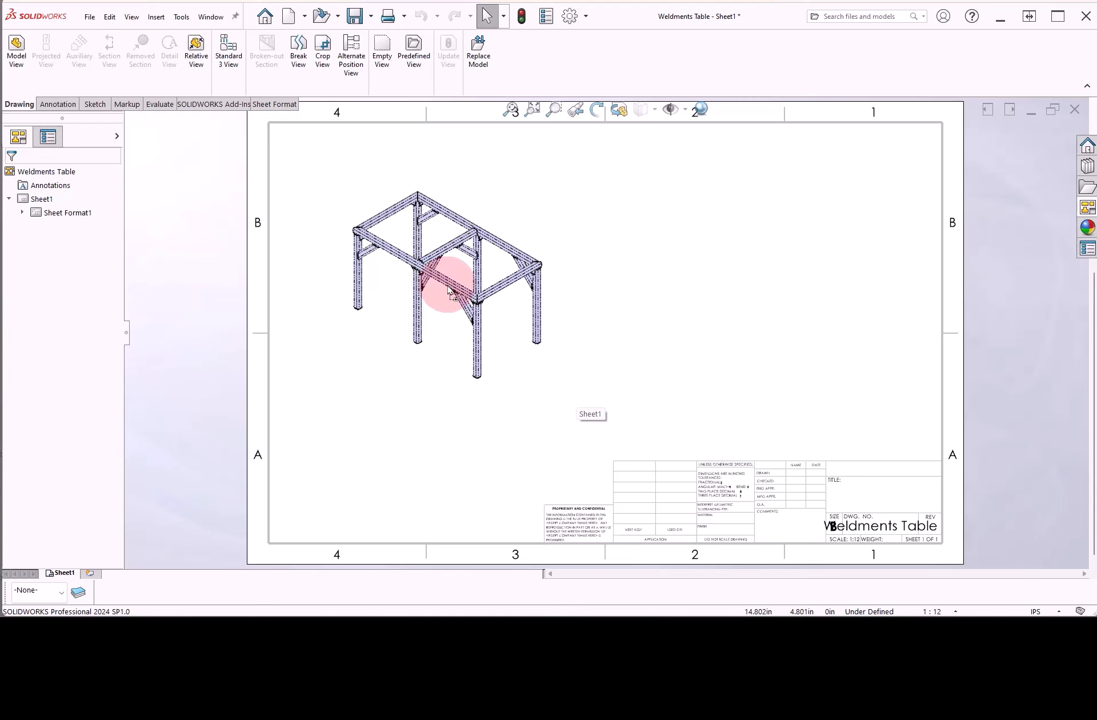
Set the isometric drawing view of the table frame to the Shaded With Edges display style
click(448, 290)
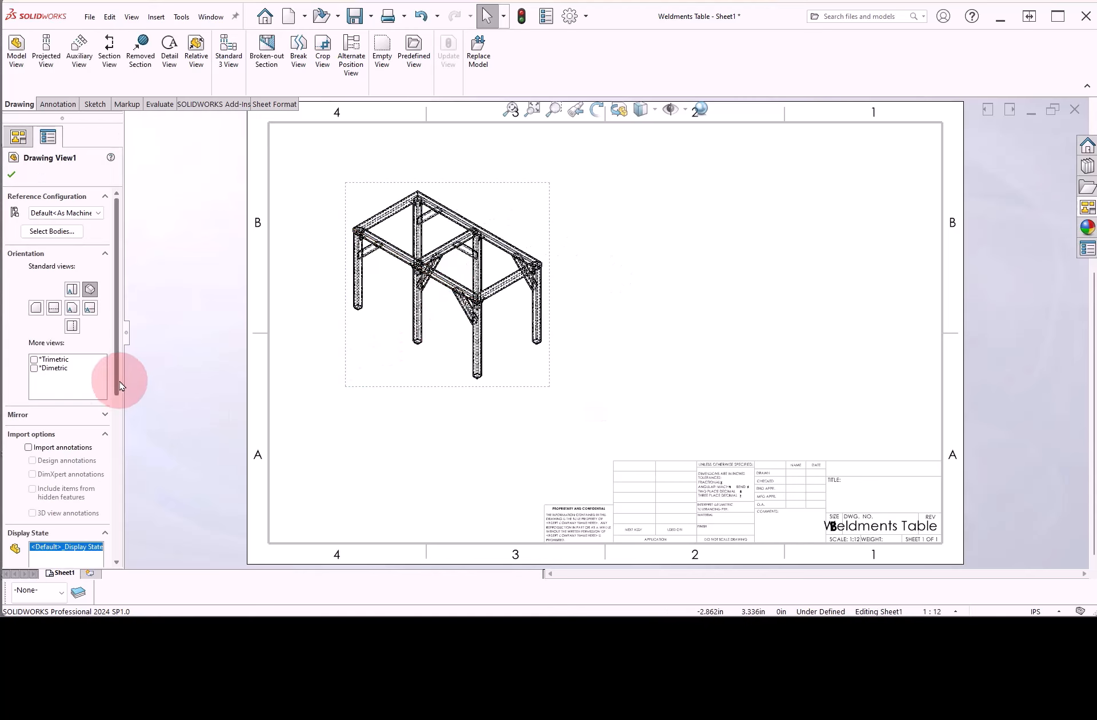
drag(117, 384, 116, 492)
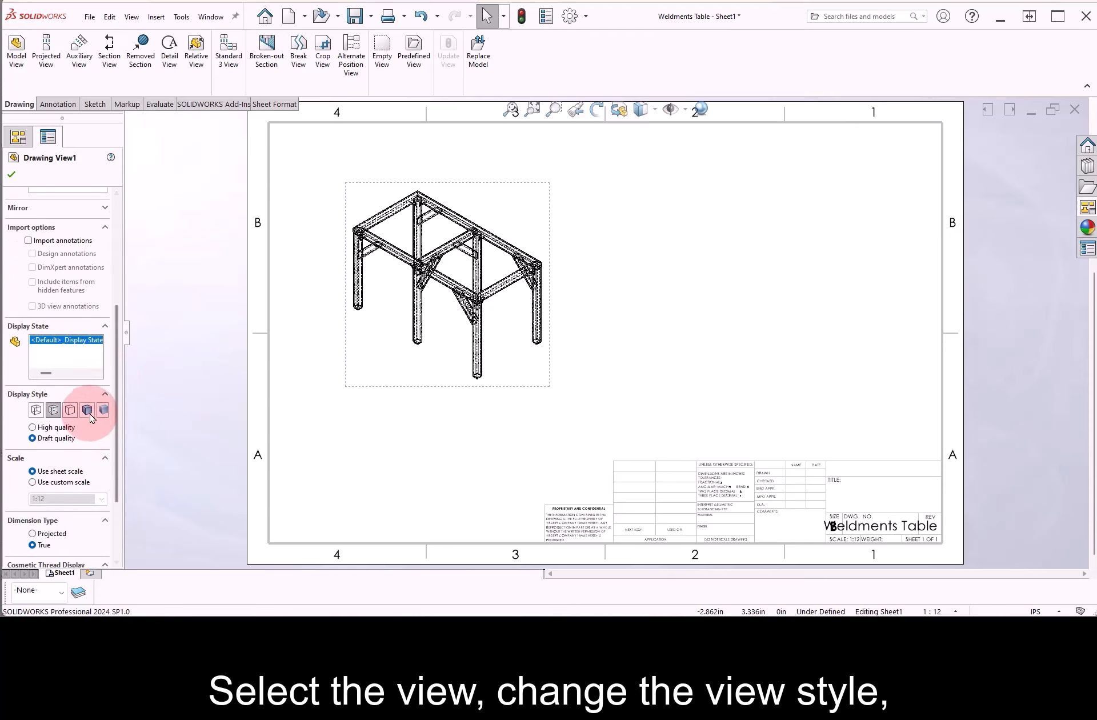
click(88, 410)
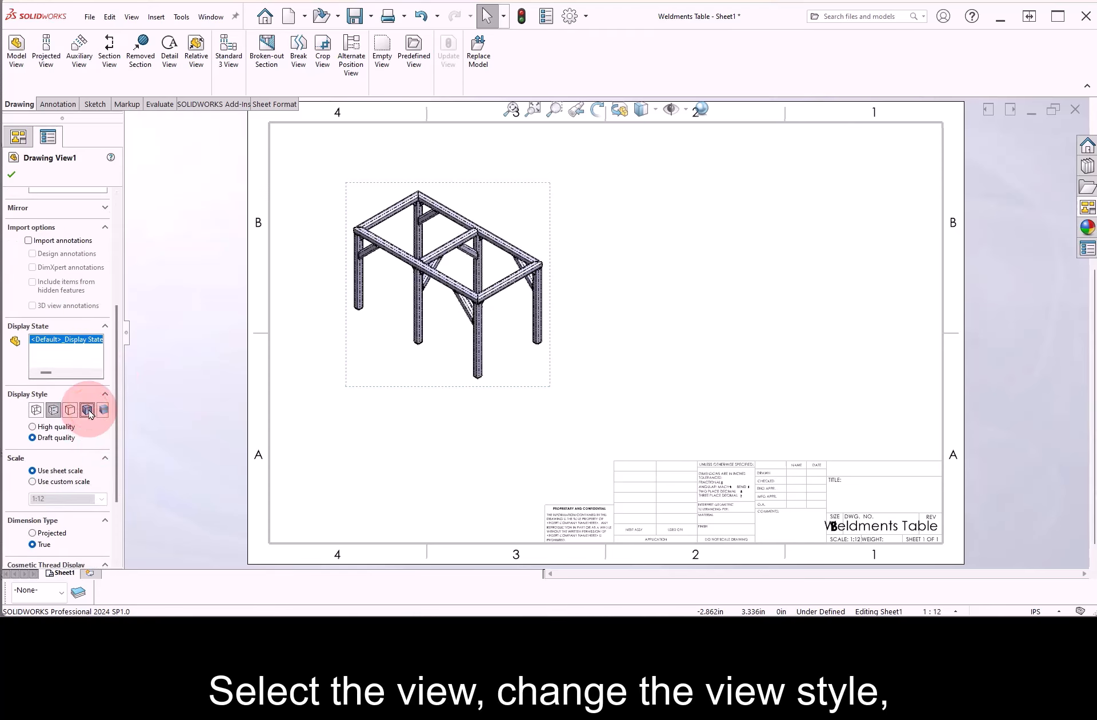
Remove the tangent edges from the isometric drawing view and set its display to high quality
right_click(377, 201)
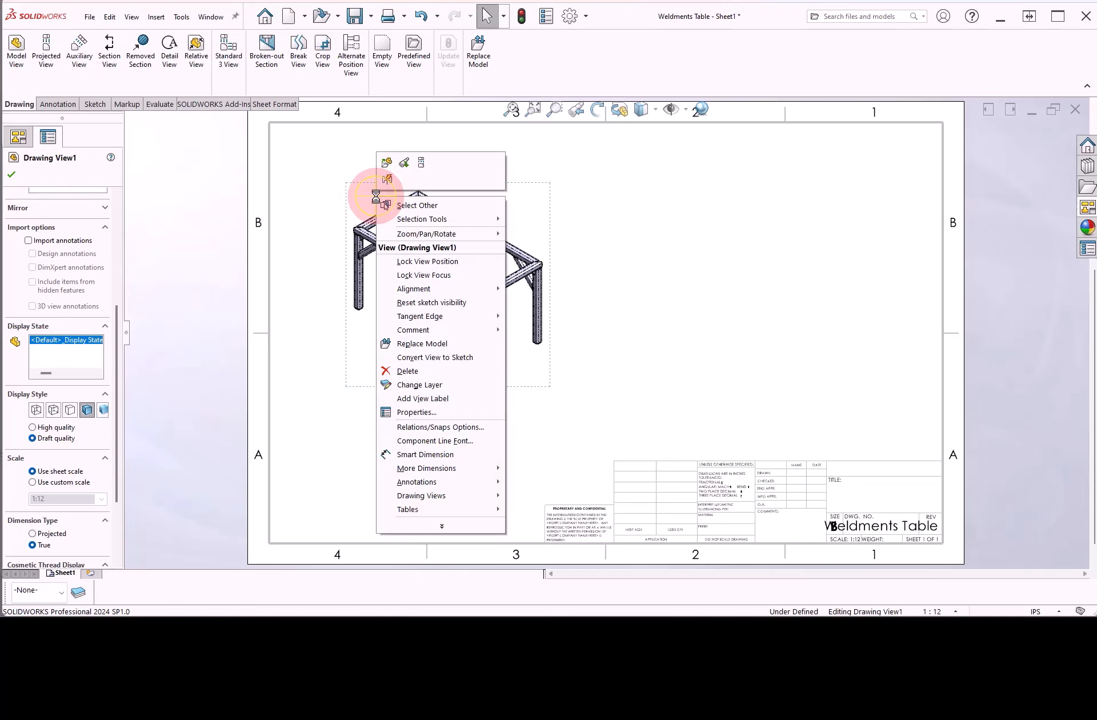
click(447, 318)
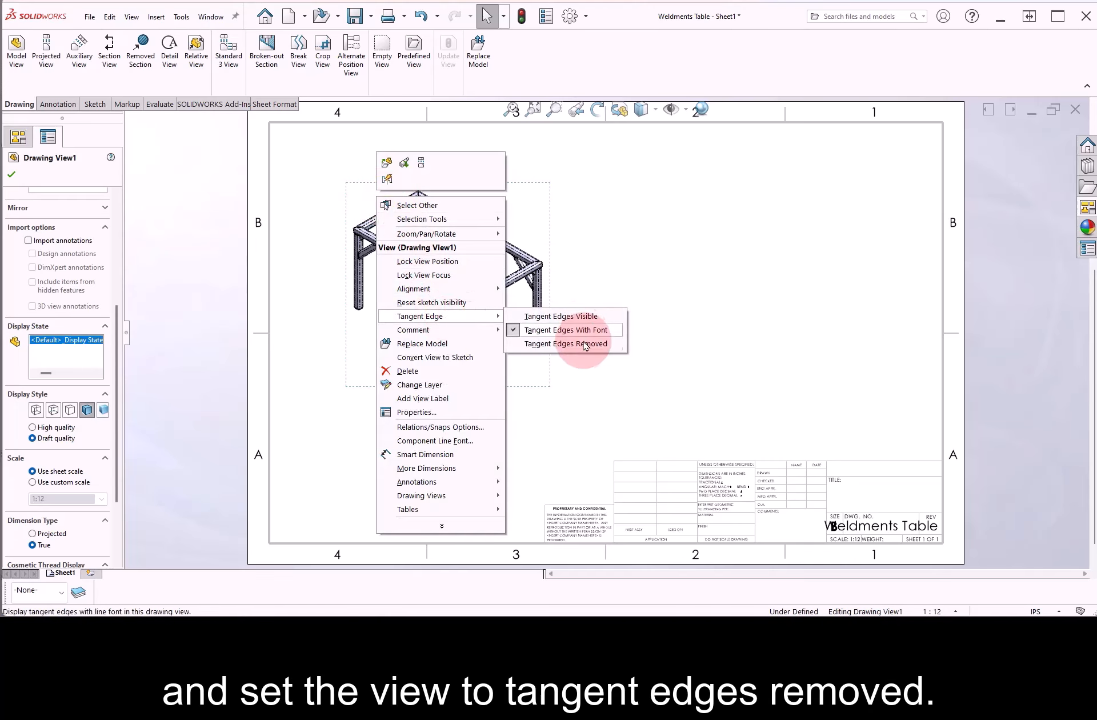
click(583, 343)
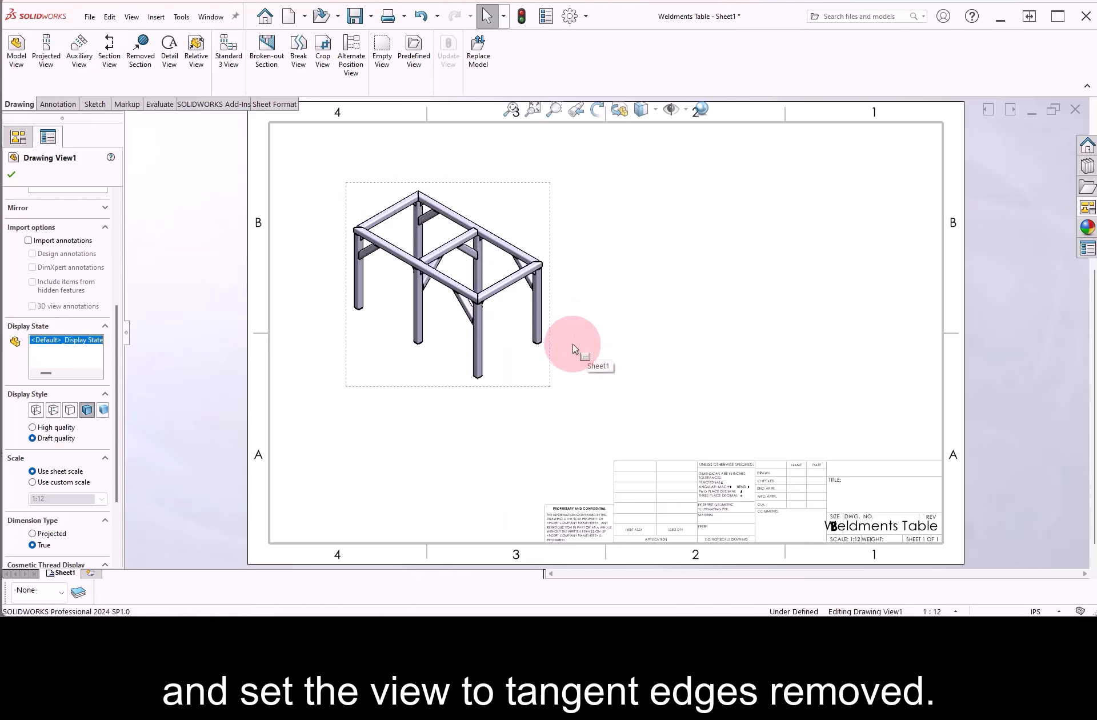
click(51, 428)
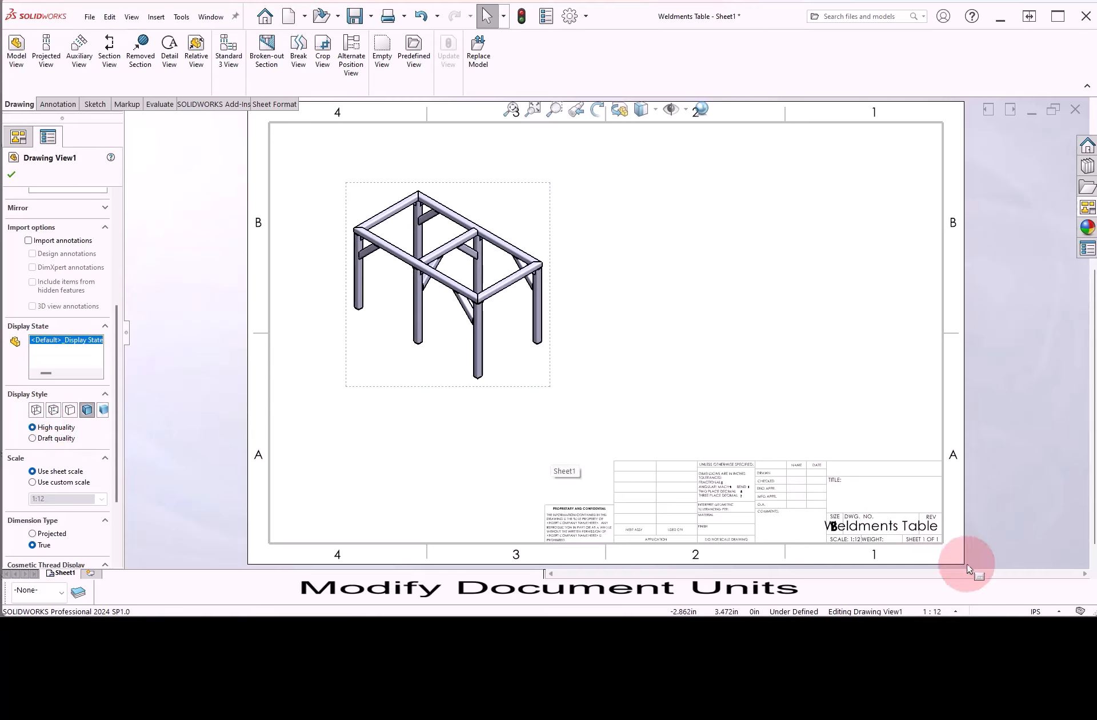
Set the document's length units to inch fractions with a denominator of 16, rounded to the nearest fraction
click(1037, 611)
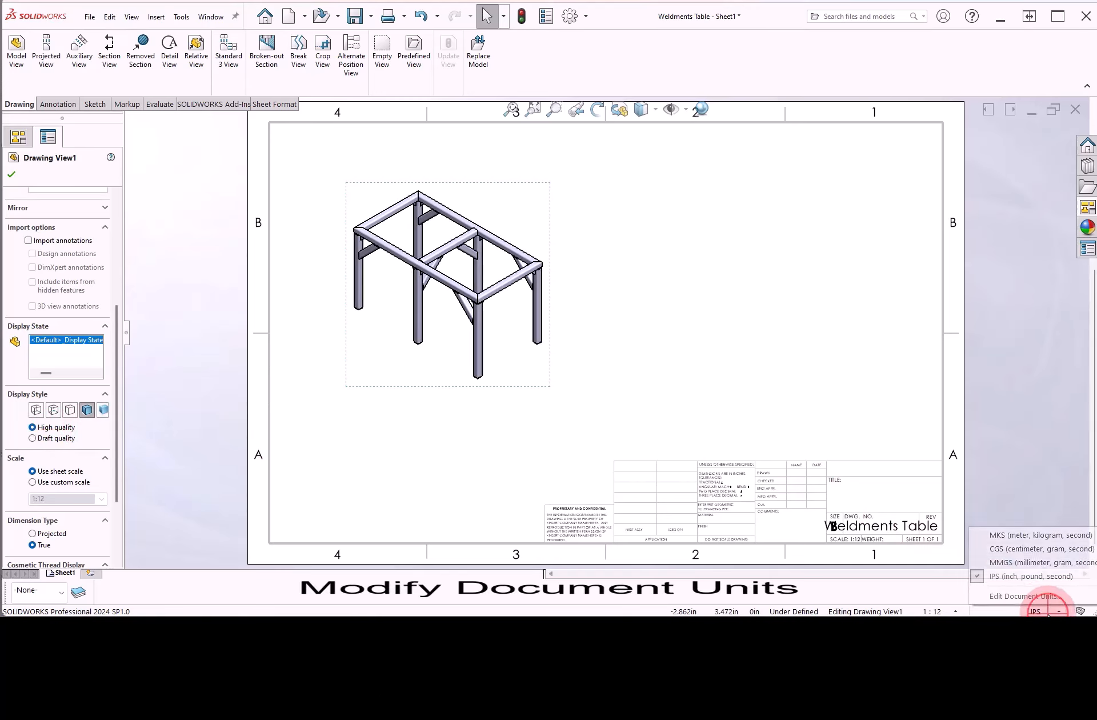
click(1018, 595)
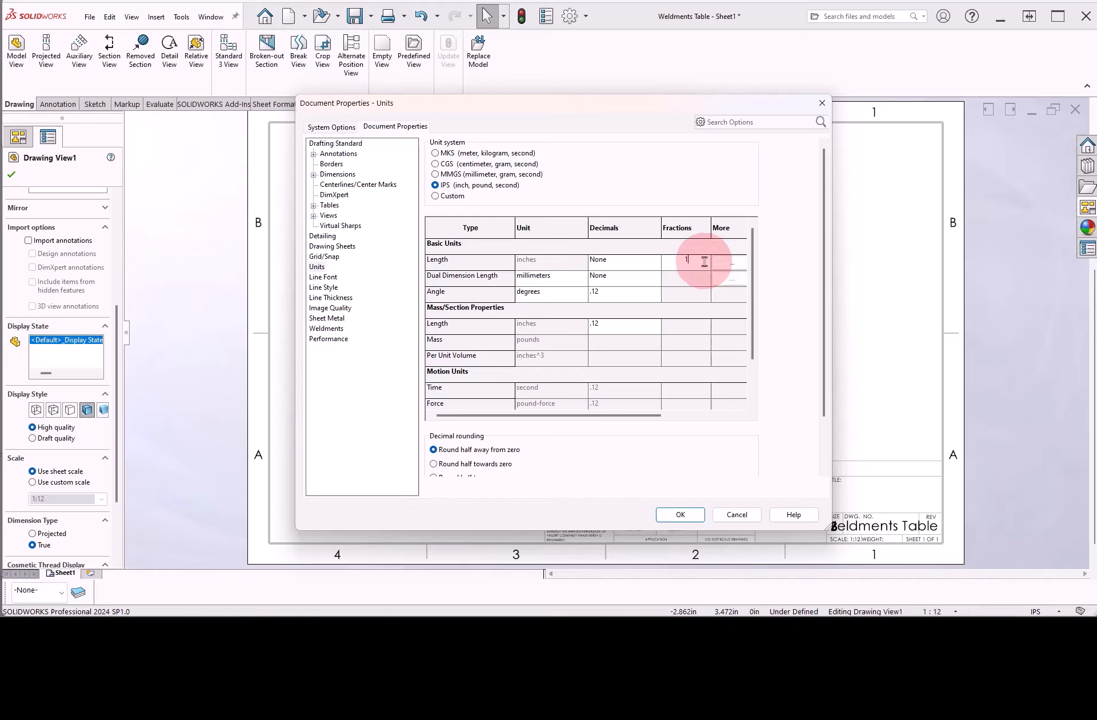
click(731, 263)
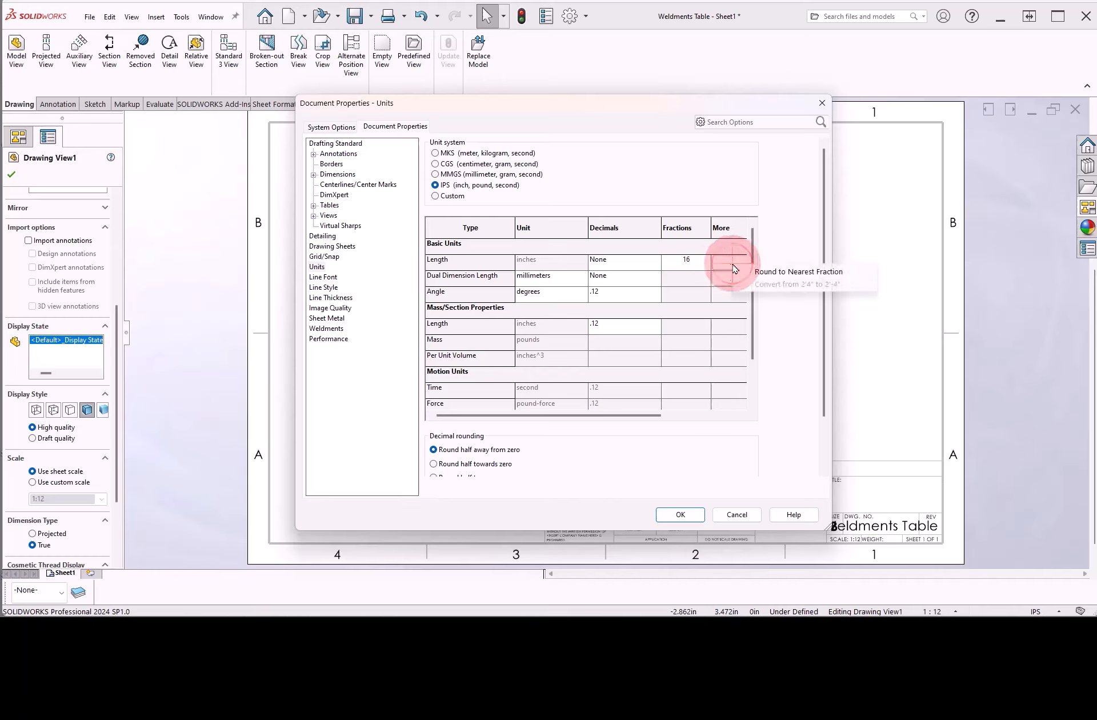
click(763, 273)
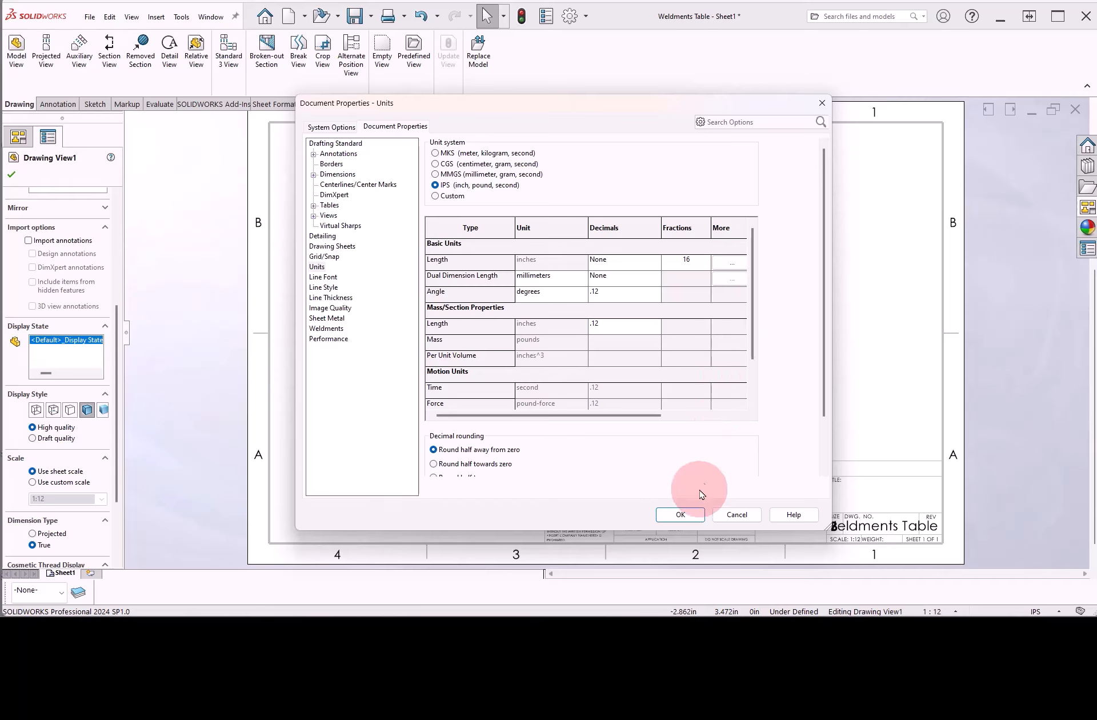
click(682, 515)
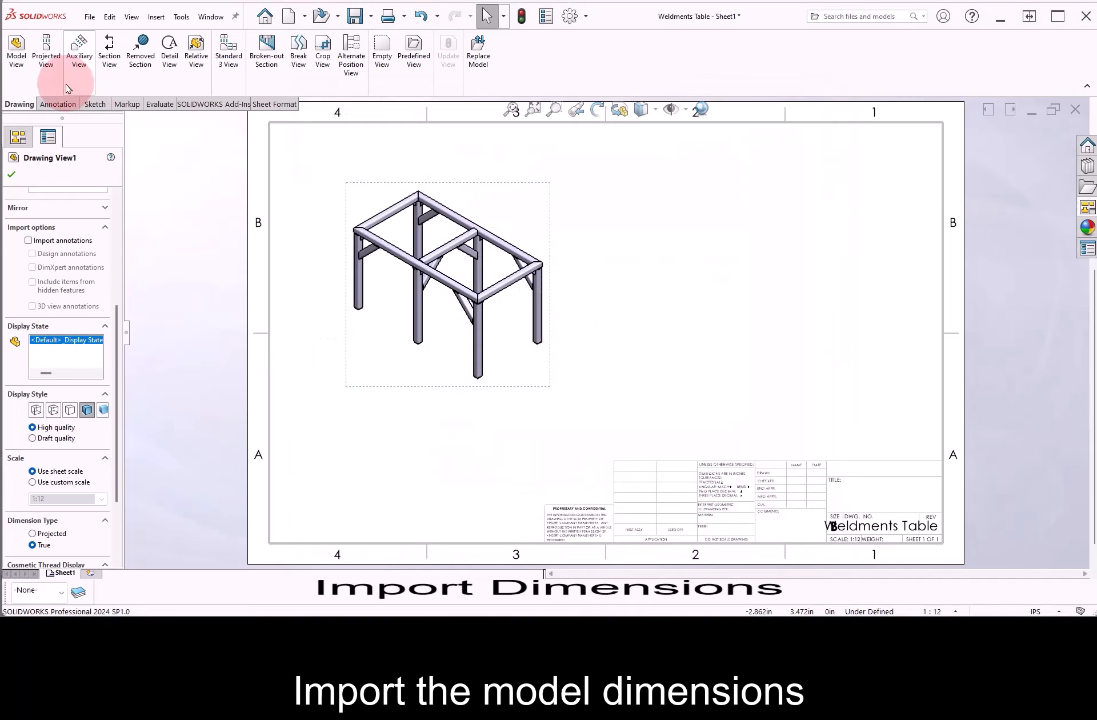
Import the dimensions marked for drawing from the entire model into all views as model items
click(58, 104)
click(55, 57)
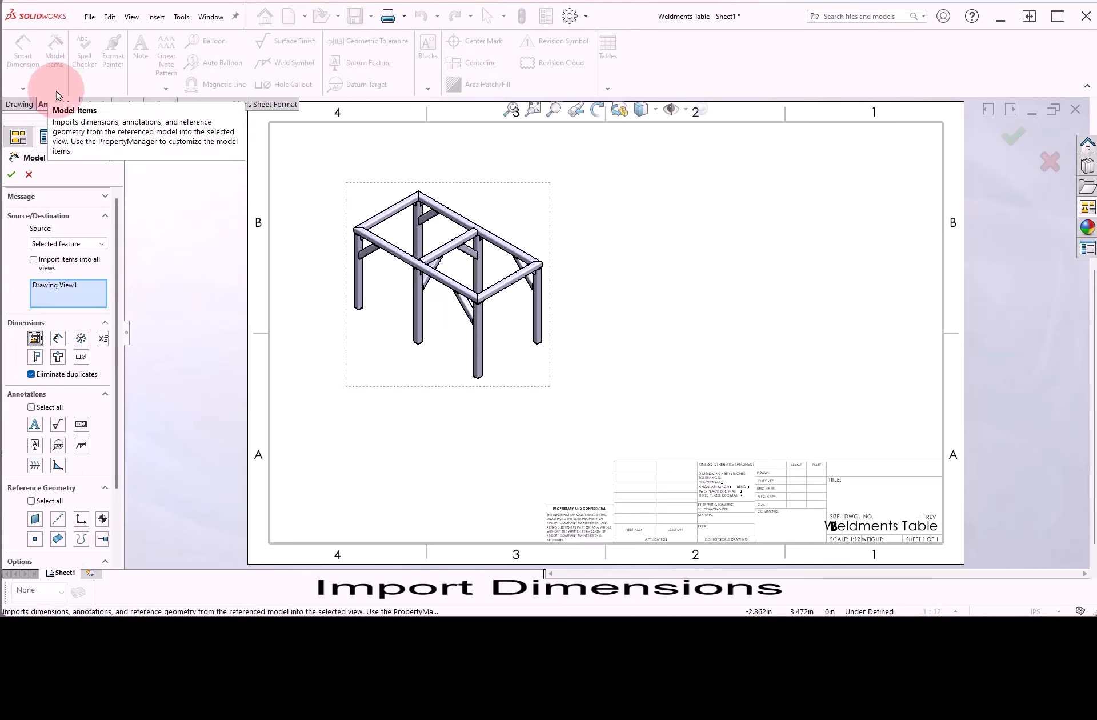
click(33, 260)
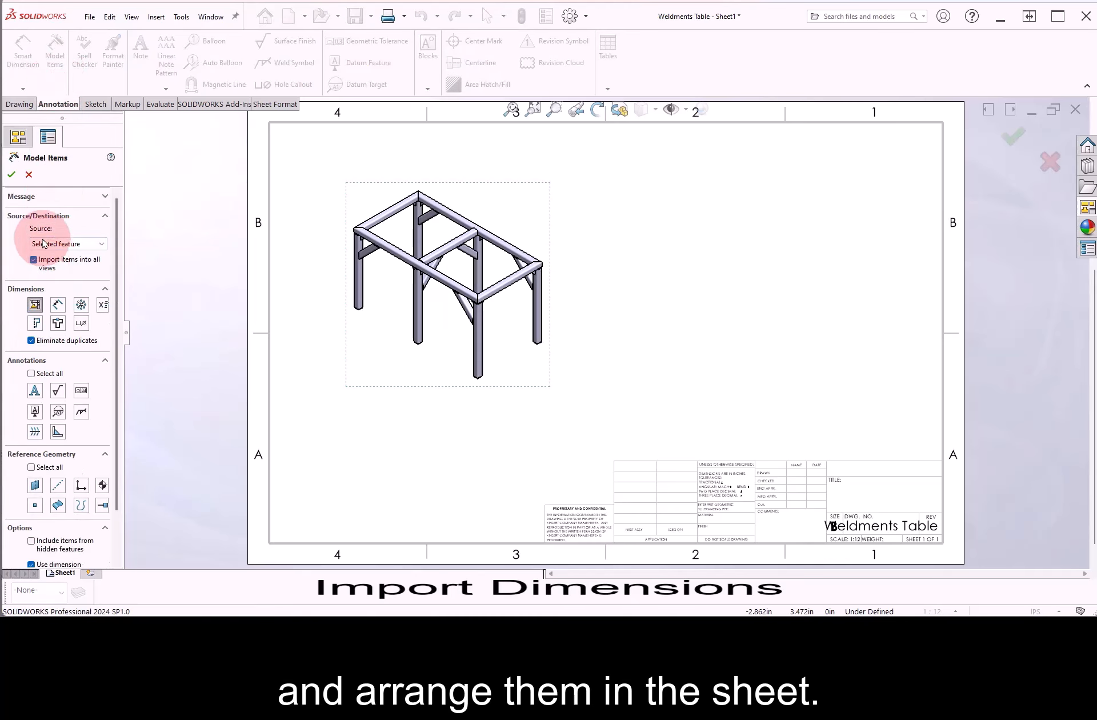
click(11, 176)
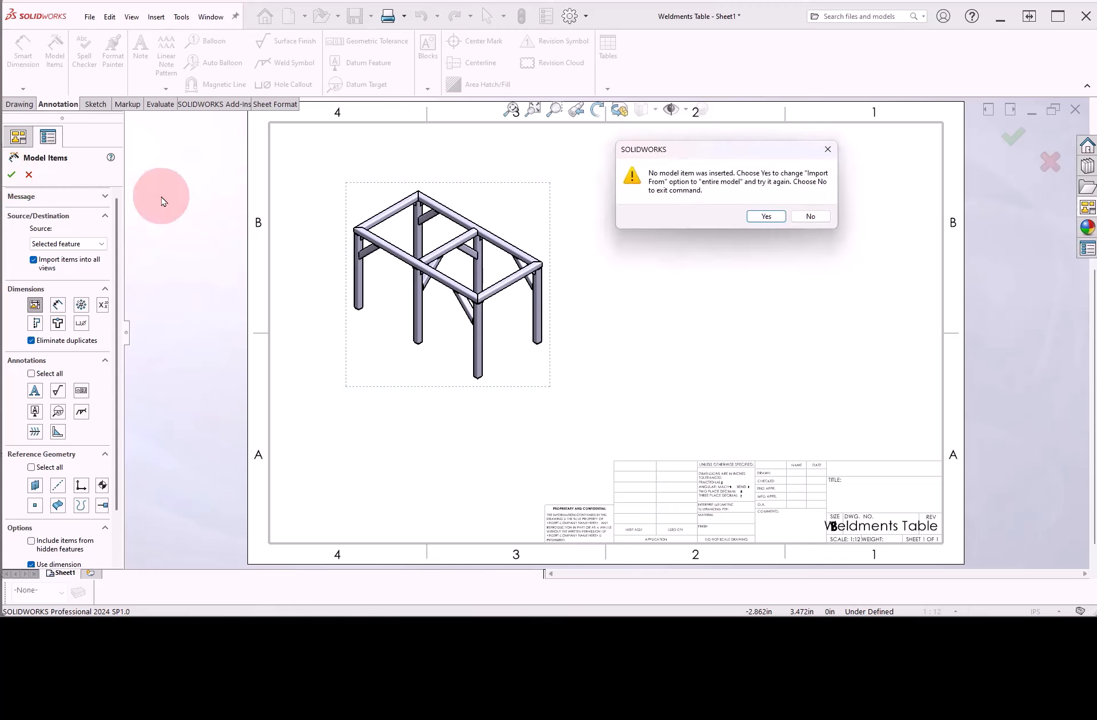
click(767, 217)
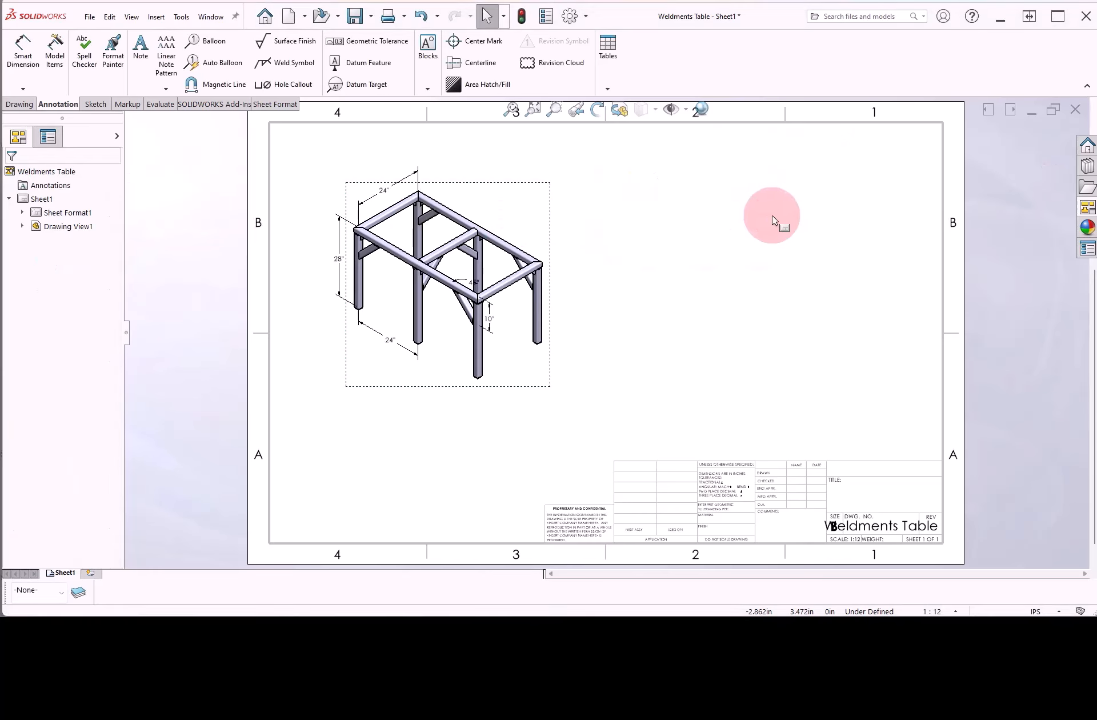
Arrange the imported length, height, brace and angle dimensions around the frame so they are spaced clear of its members
drag(382, 195, 381, 180)
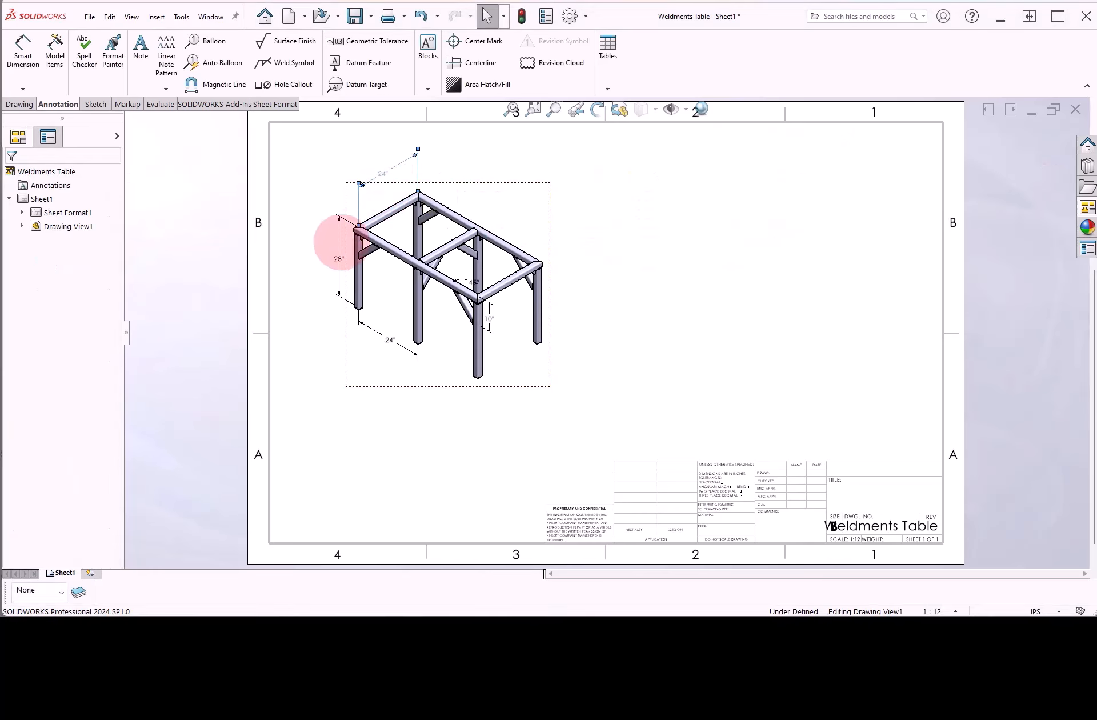
drag(337, 258, 326, 252)
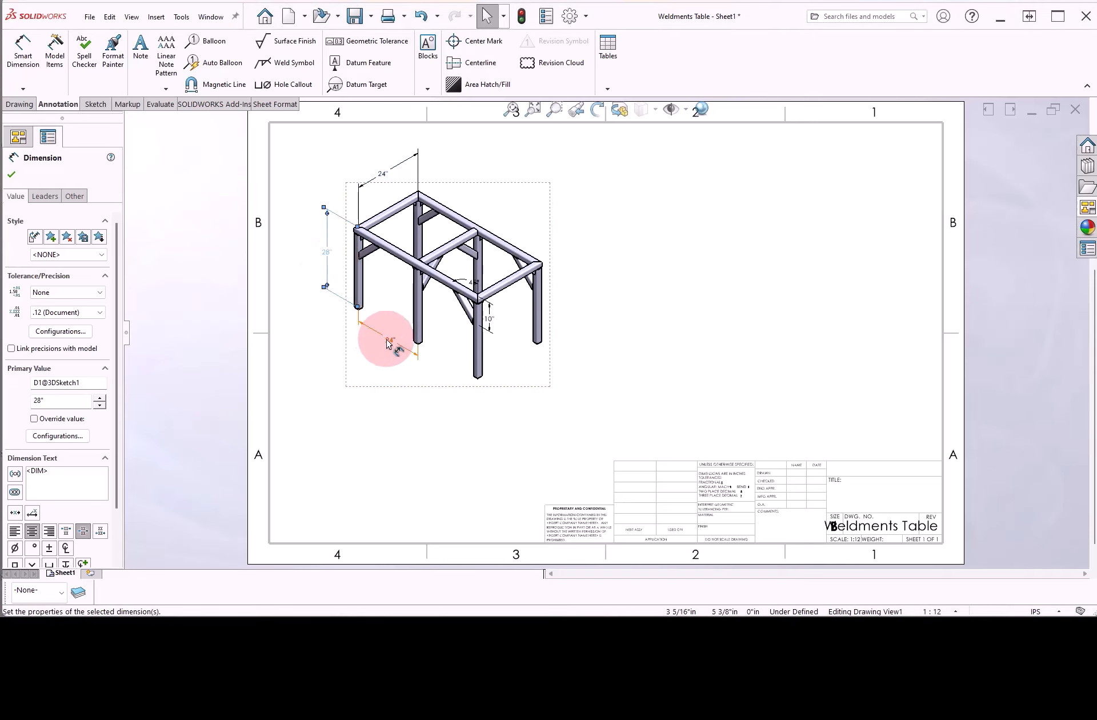
drag(388, 340, 382, 344)
drag(486, 321, 460, 270)
click(594, 270)
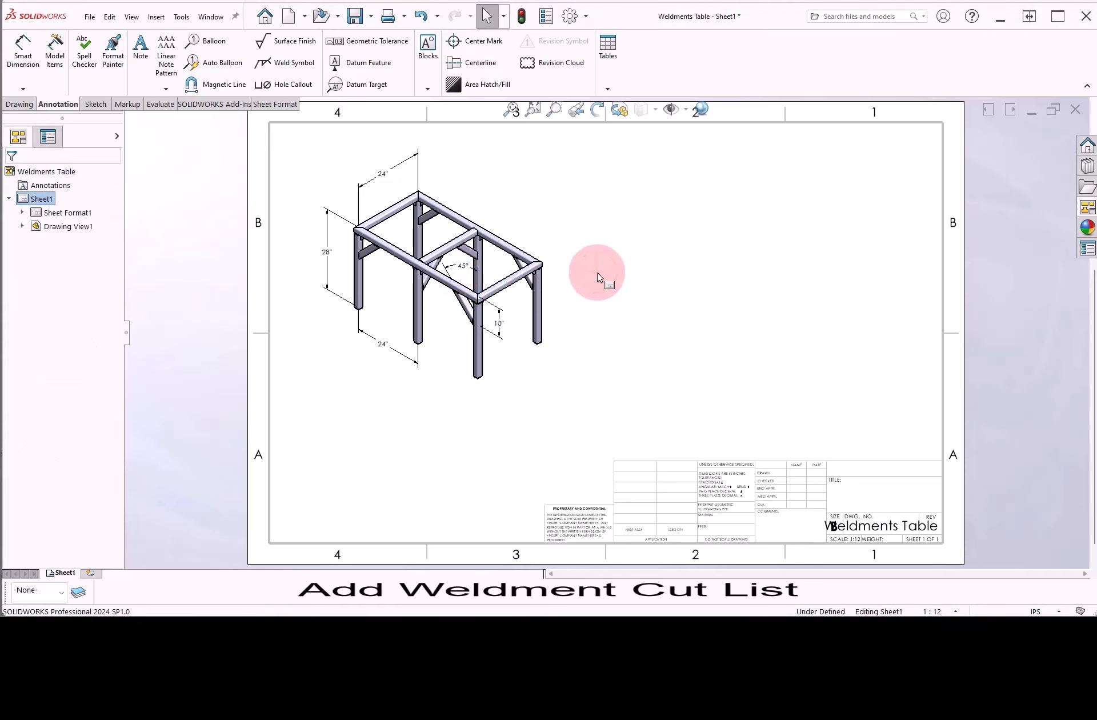
click(576, 275)
Insert a weldment cut list for the isometric view and place the table in the sheet's upper-right corner
click(489, 207)
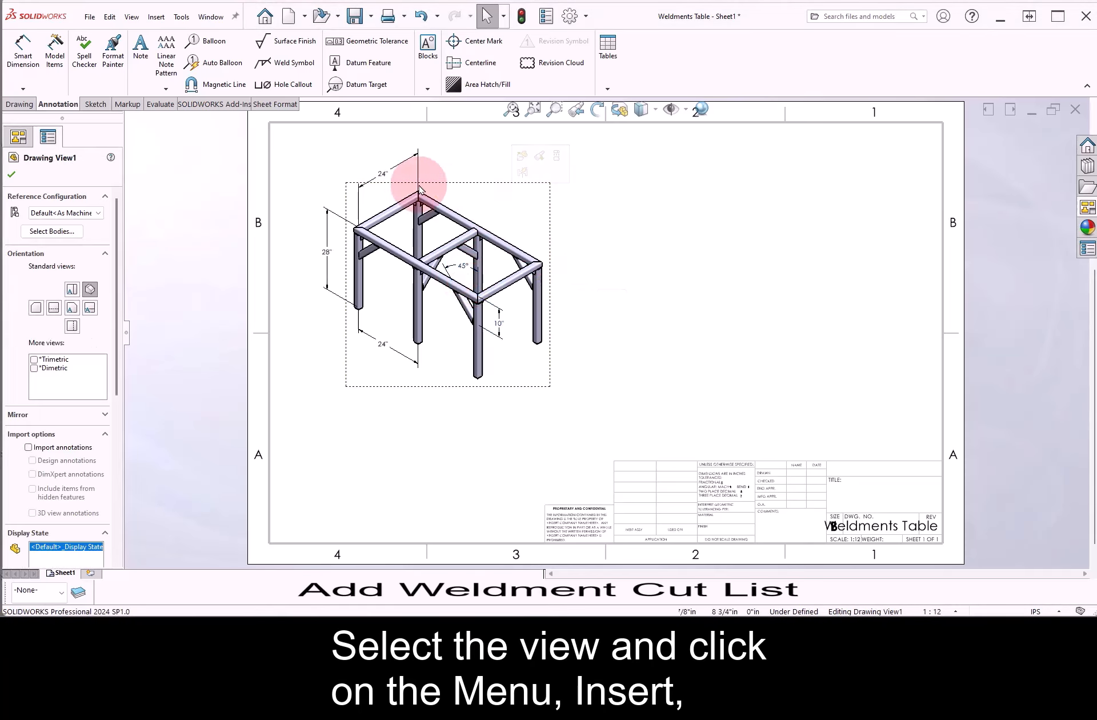
click(156, 16)
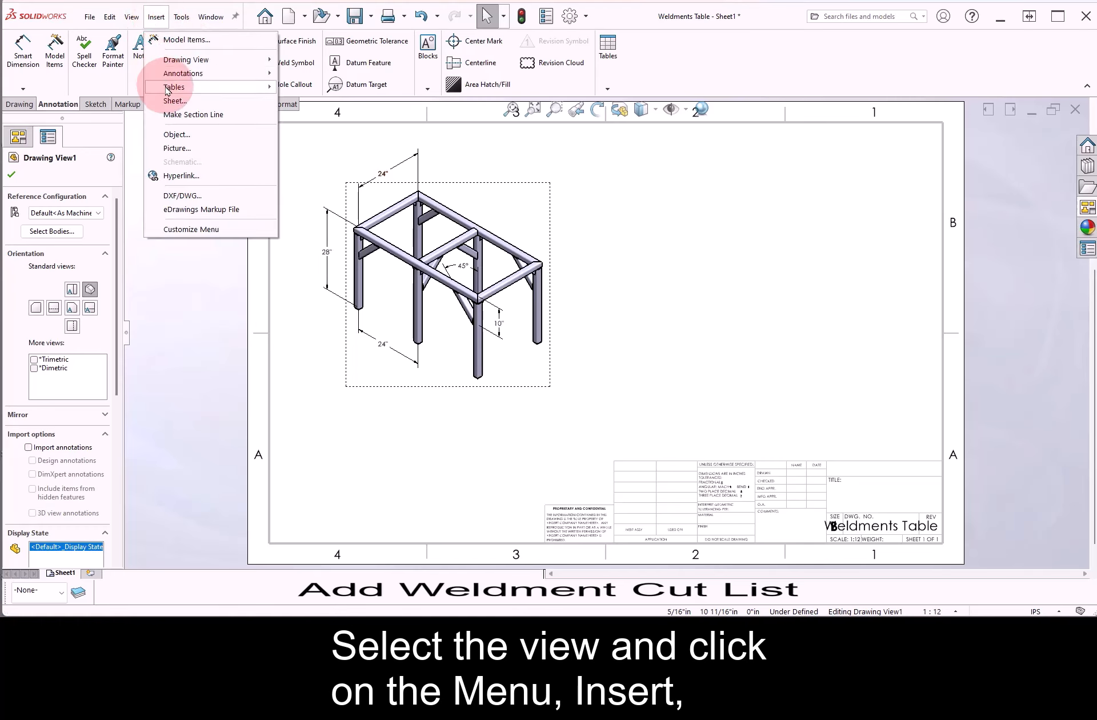
click(171, 87)
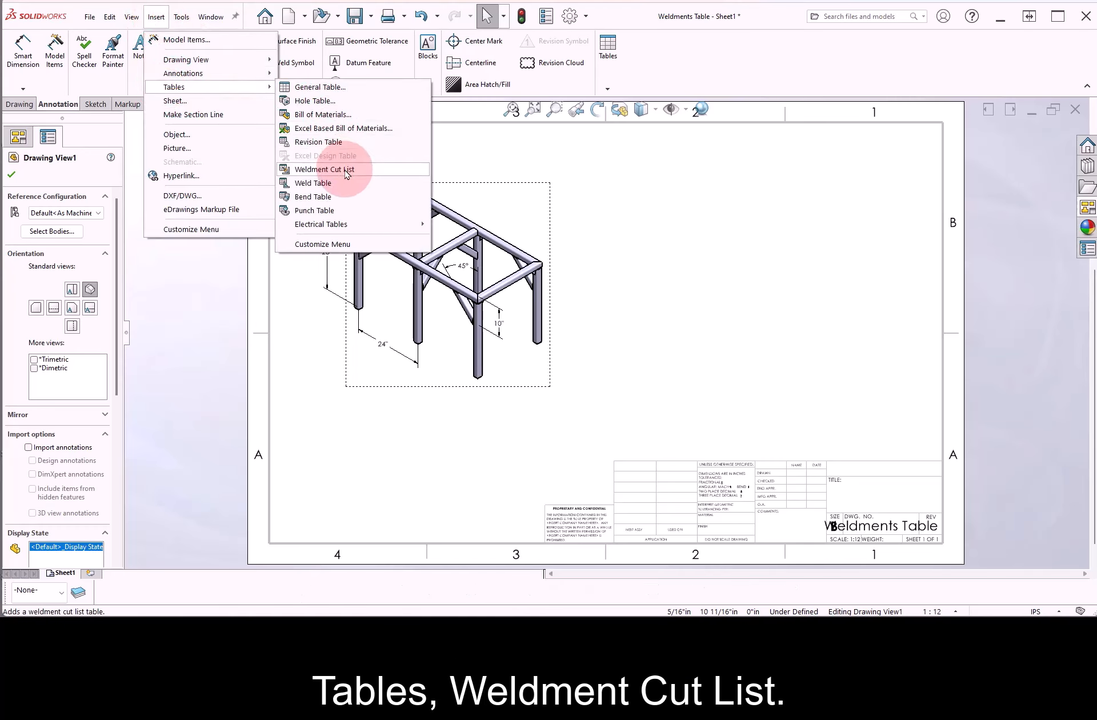
click(370, 170)
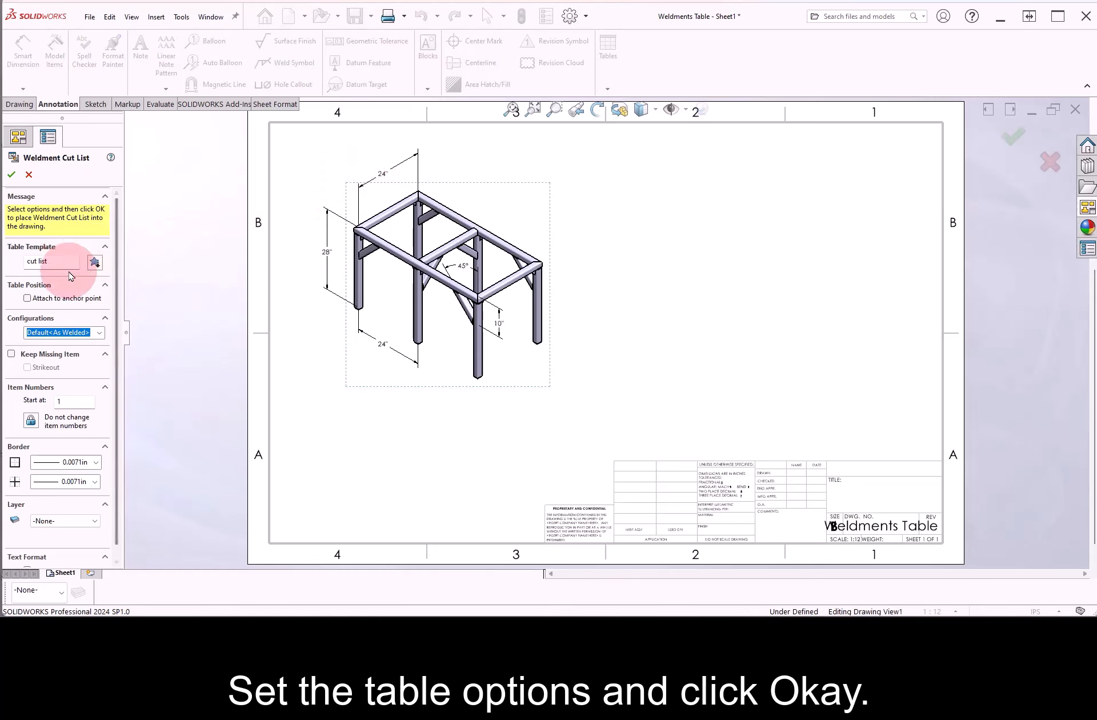
click(11, 178)
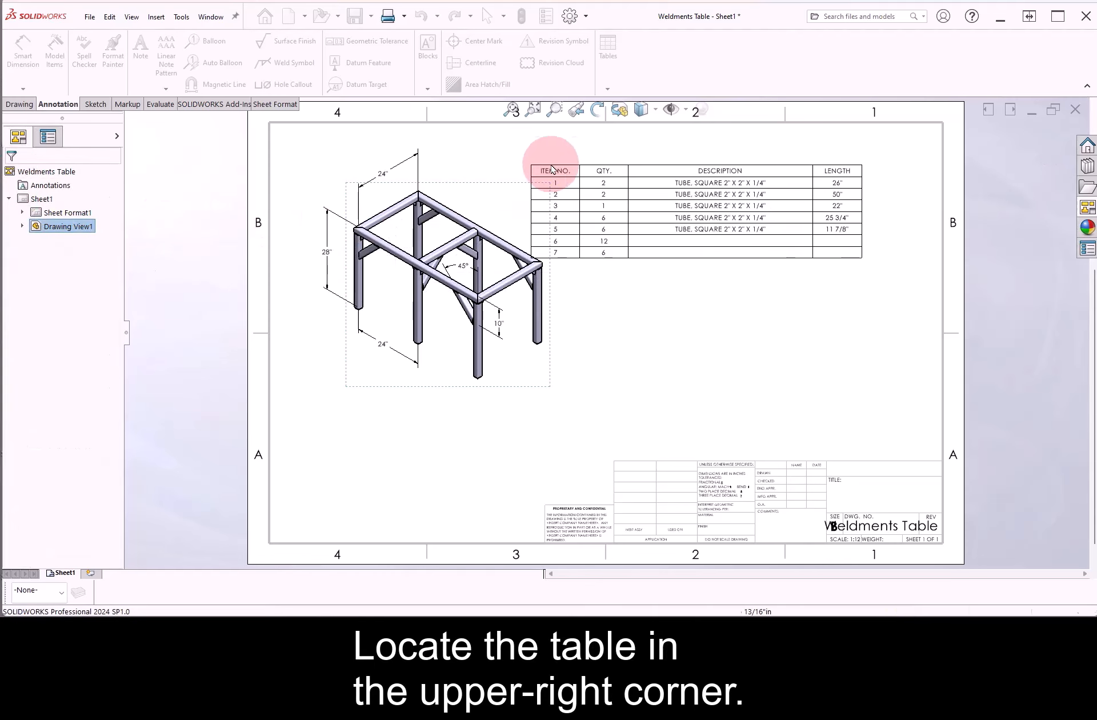
click(596, 160)
scroll(594, 156, down, 2)
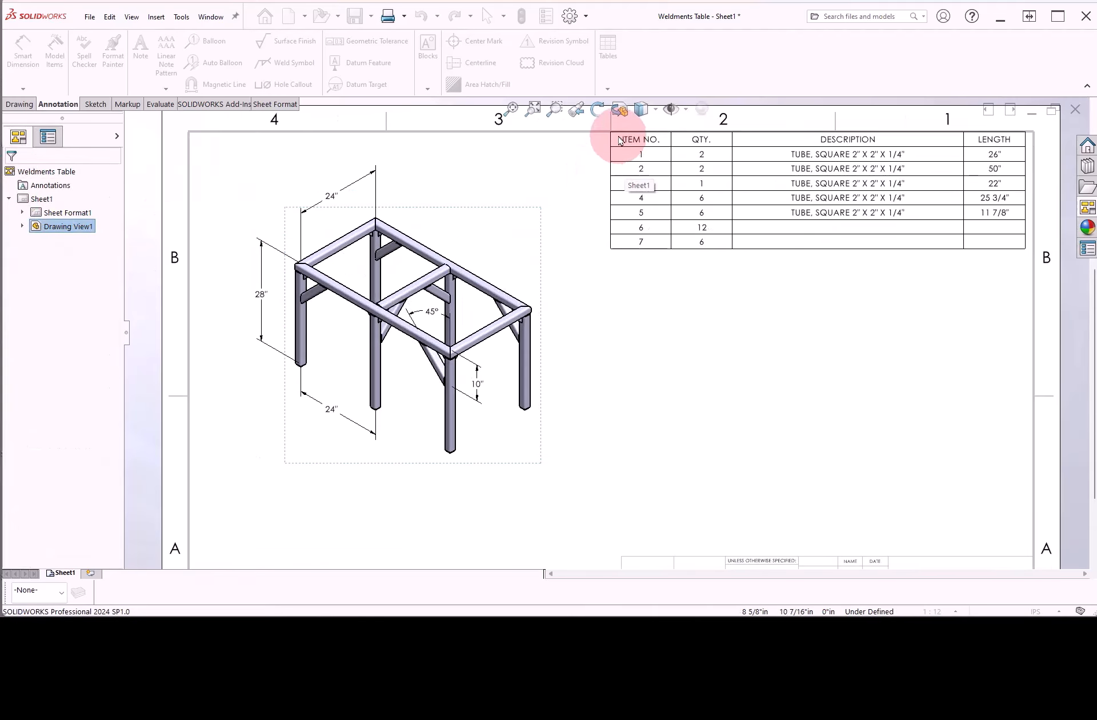
click(627, 141)
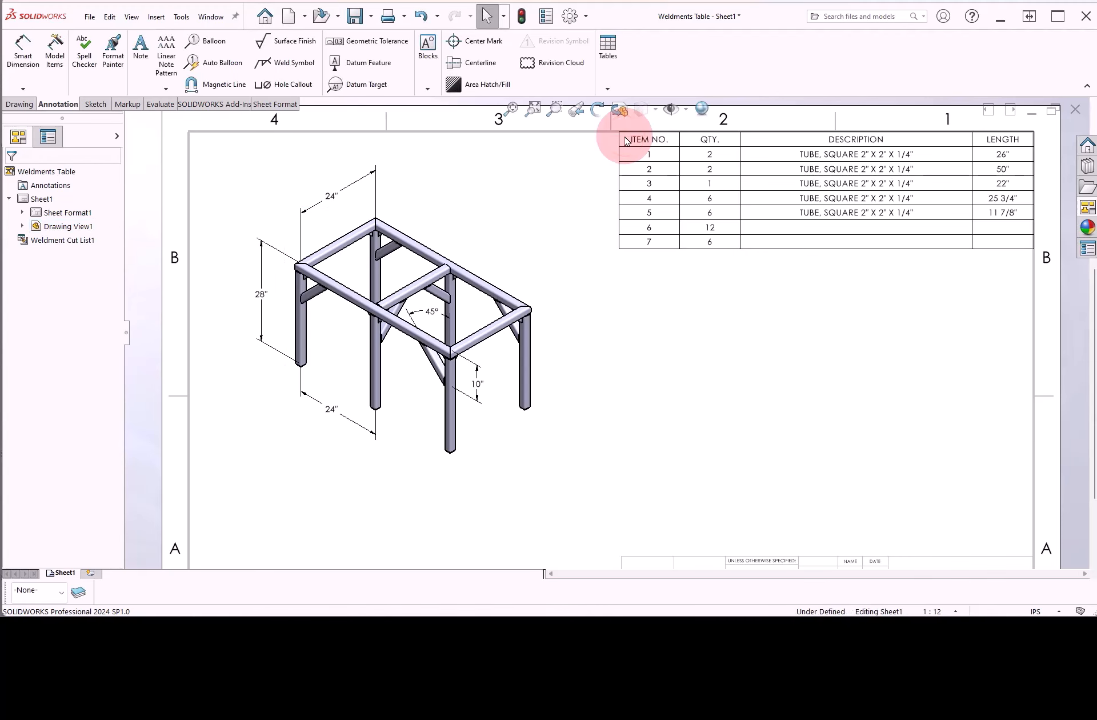
Open the weldment part from its drawing view and expand the part's cut list
click(479, 246)
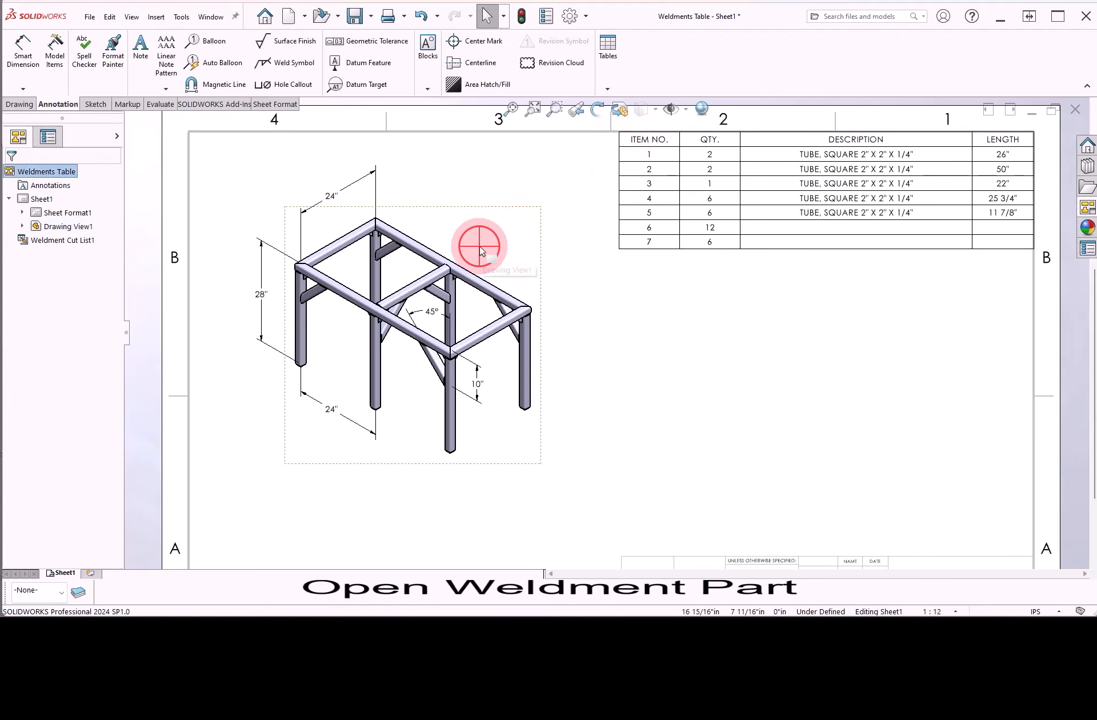
click(513, 195)
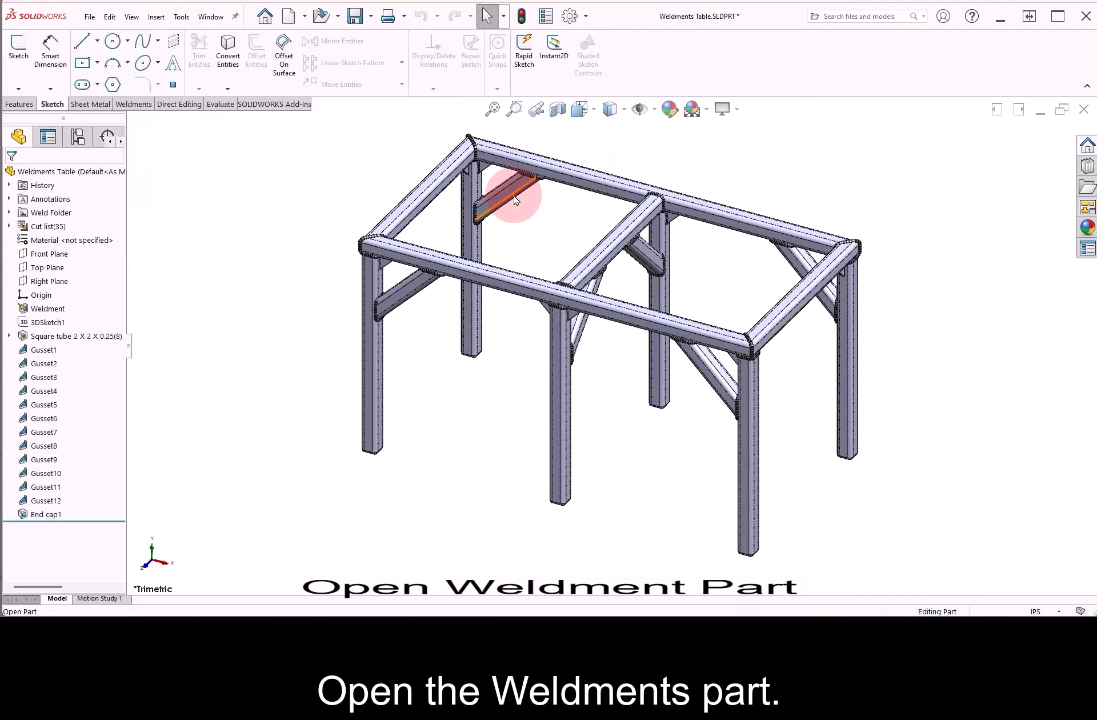
click(9, 226)
Rename the cut list folder Cut-List-Item14, which holds the gusset bodies, as Gusset
click(85, 309)
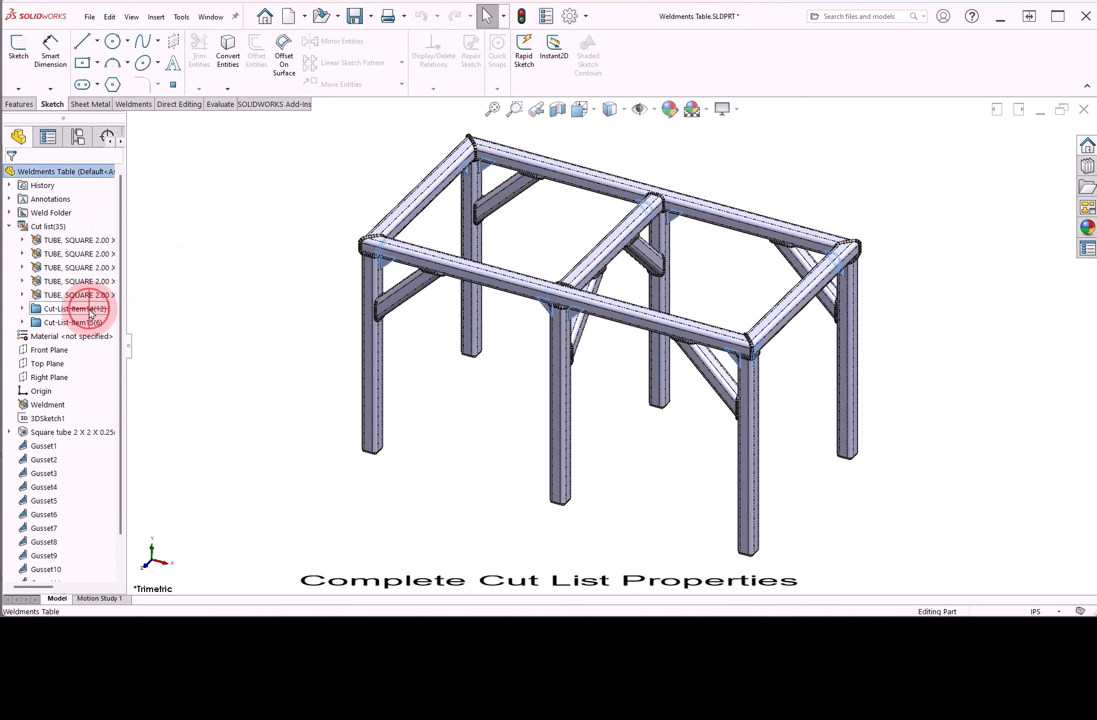
click(74, 309)
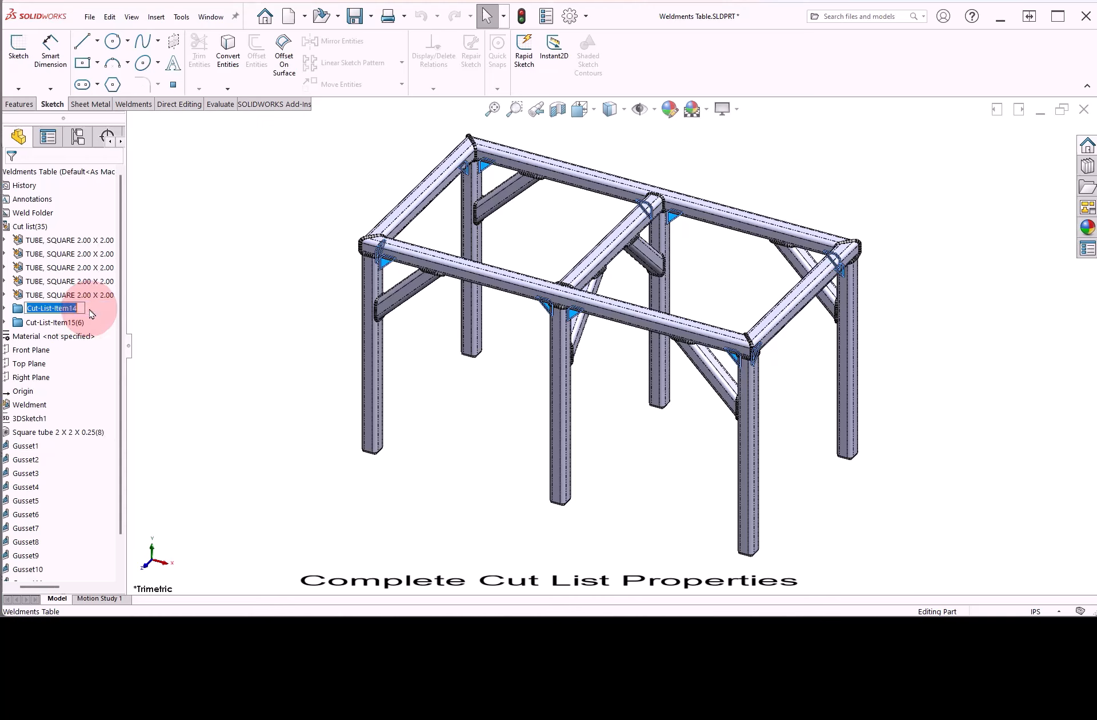
text(Guss)
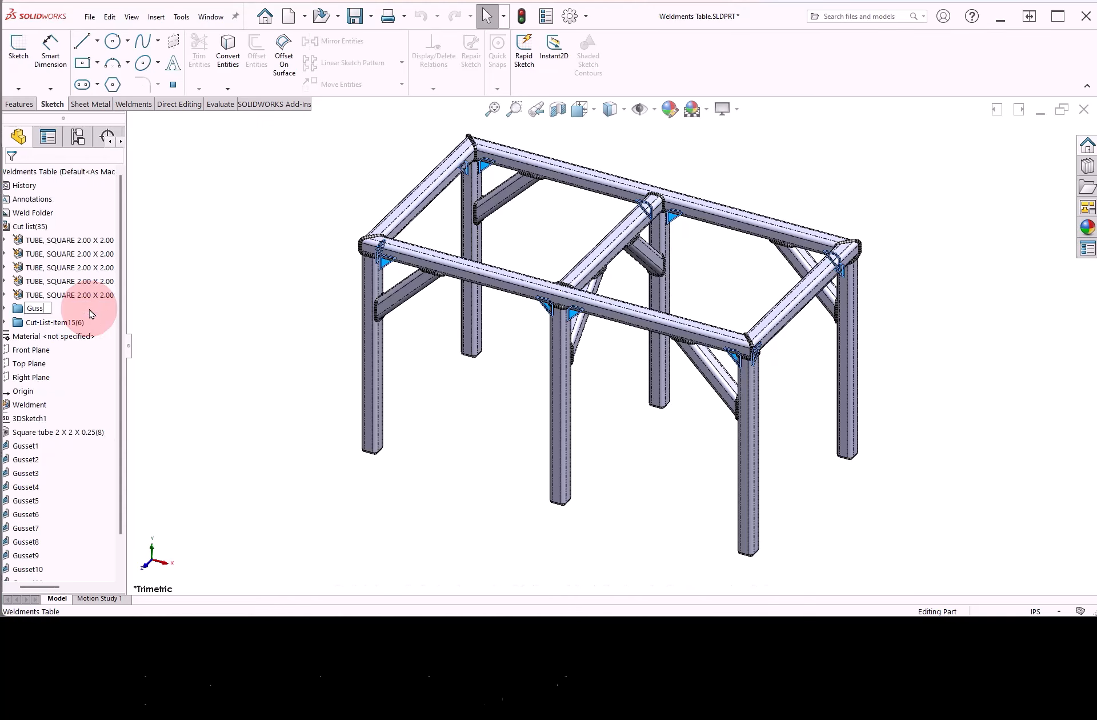
text(et)
key(Return)
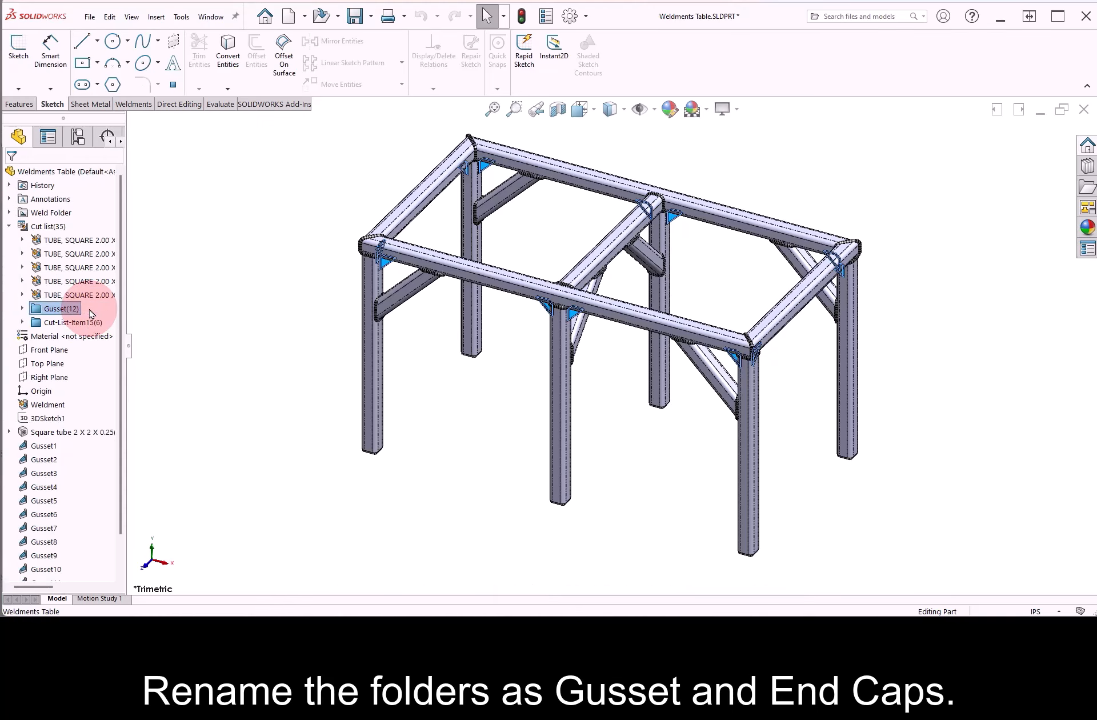
Rename the cut list folder Cut-List-Item15, which holds the leg caps, as End Caps
click(73, 323)
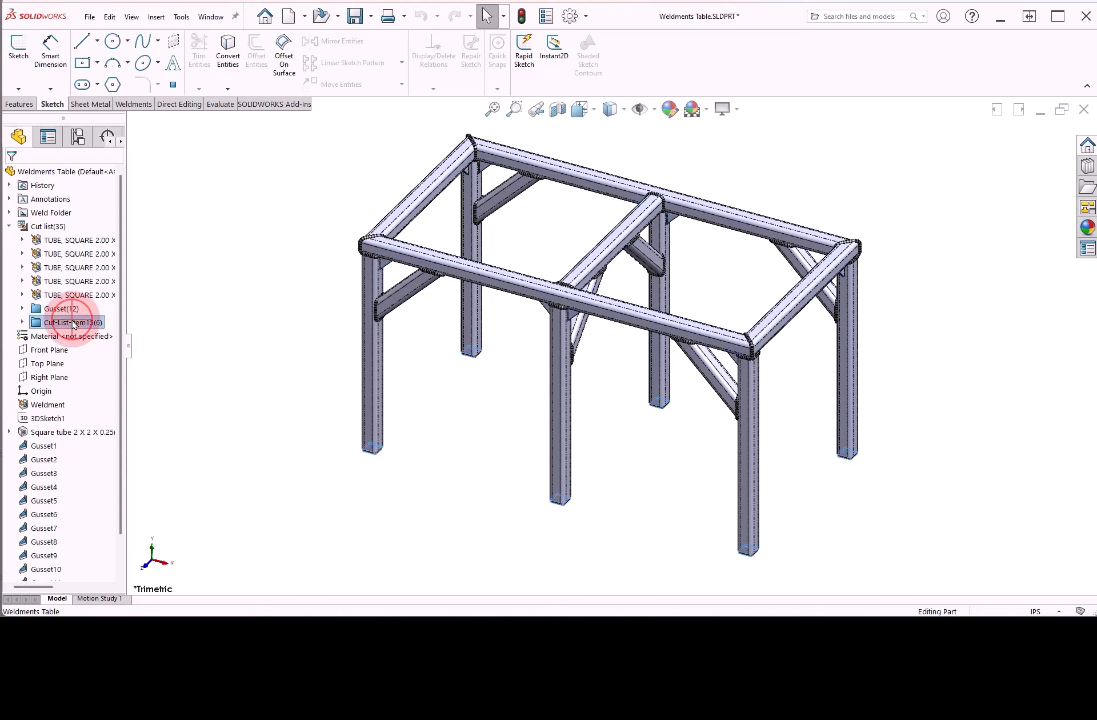
click(73, 323)
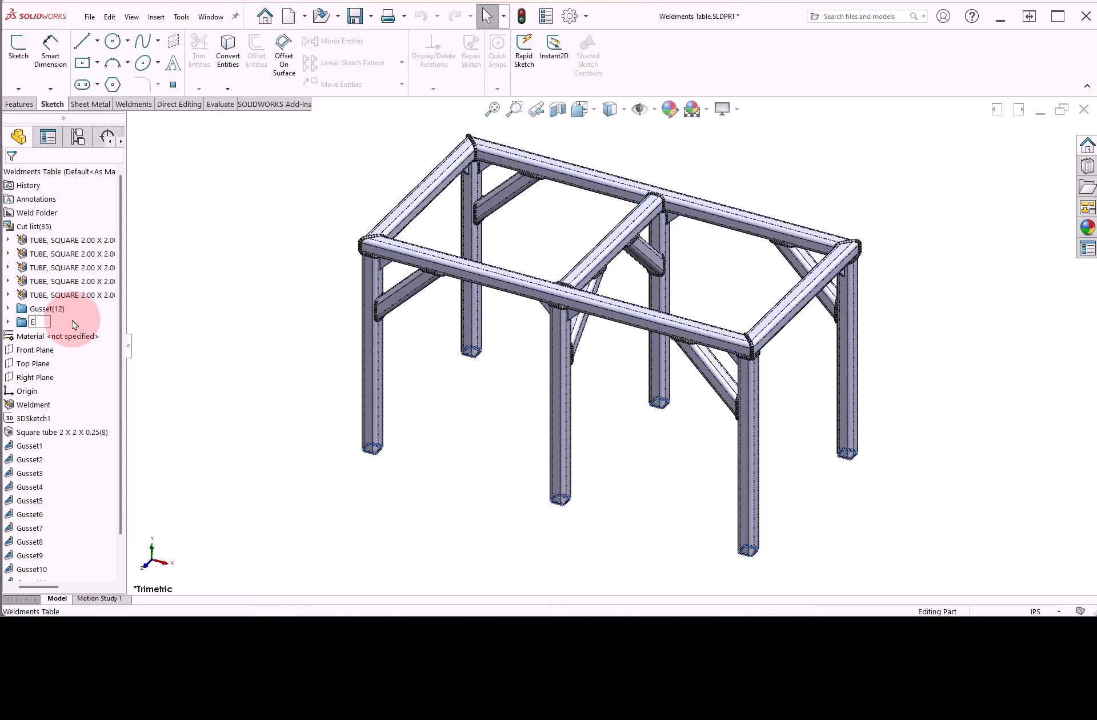
text(End Caps)
key(Return)
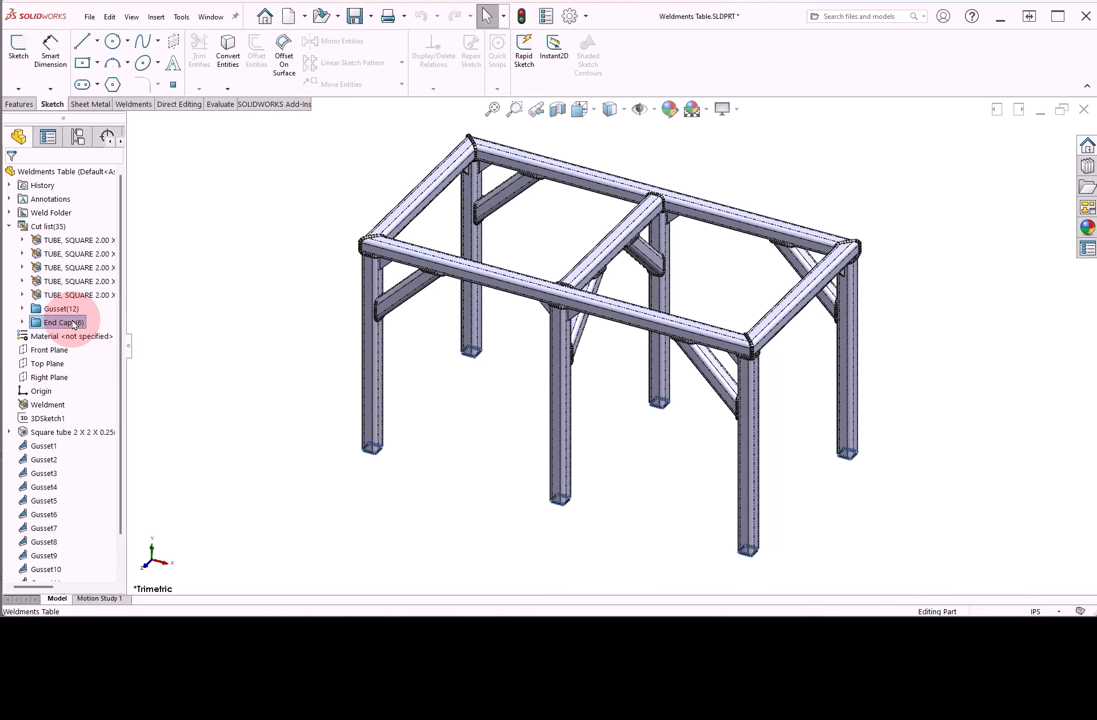
Open the Gusset cut list folder's properties and add a DESCRIPTION property with the value GUSSET
click(184, 326)
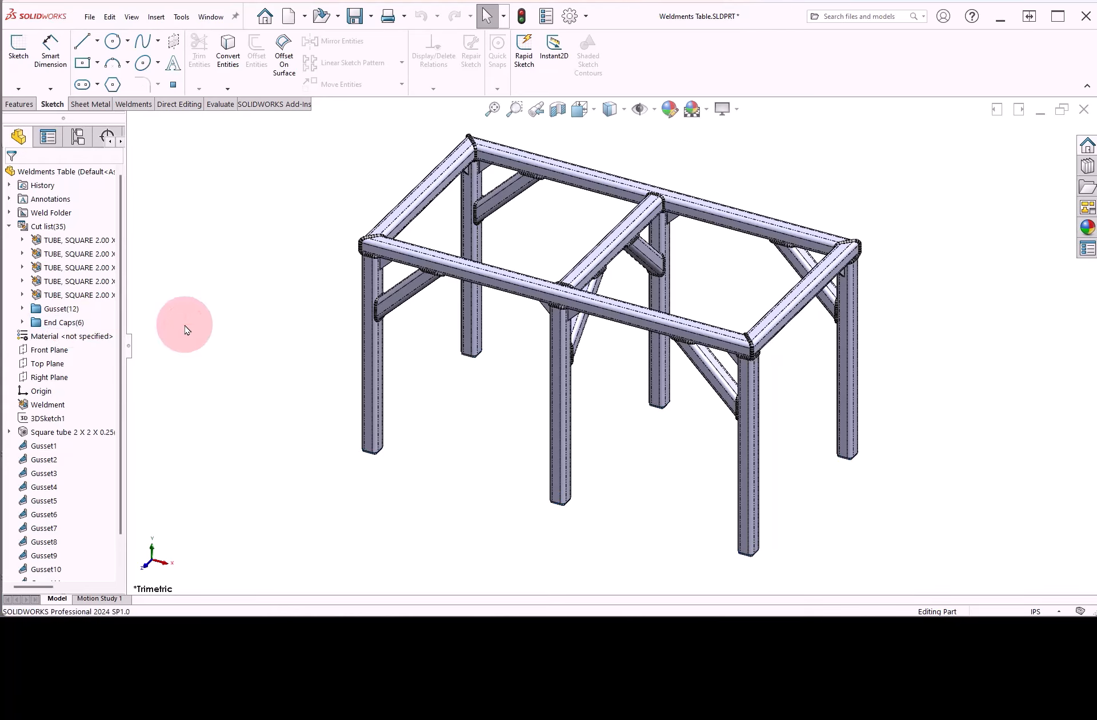
right_click(64, 308)
click(106, 329)
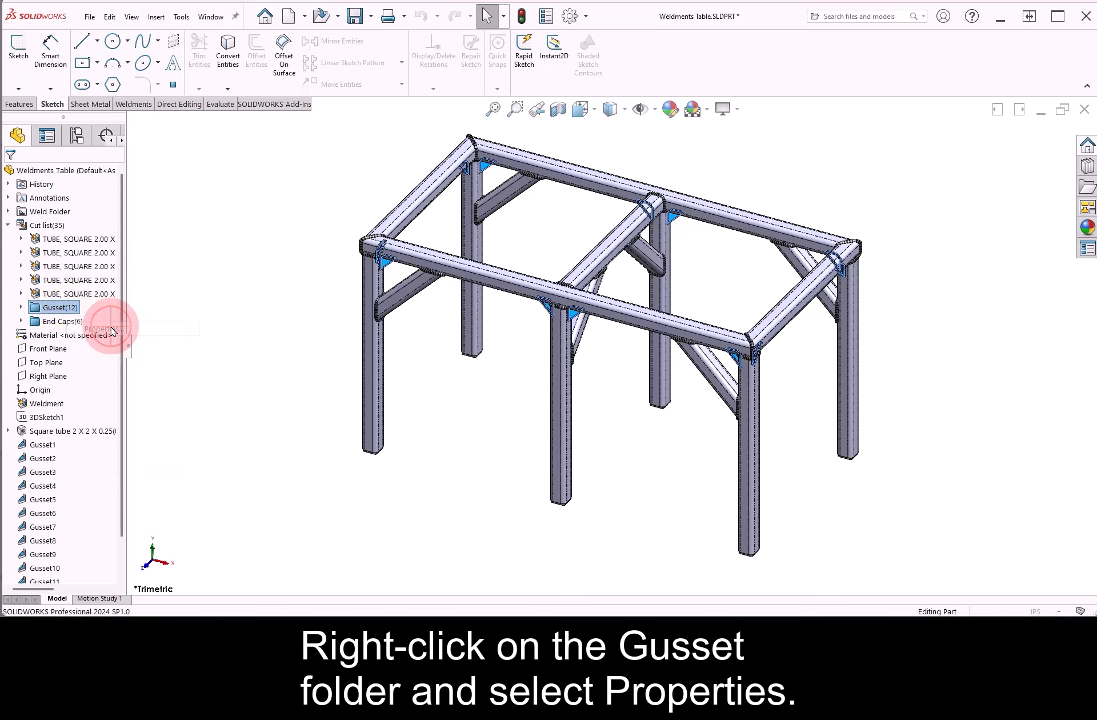
click(491, 83)
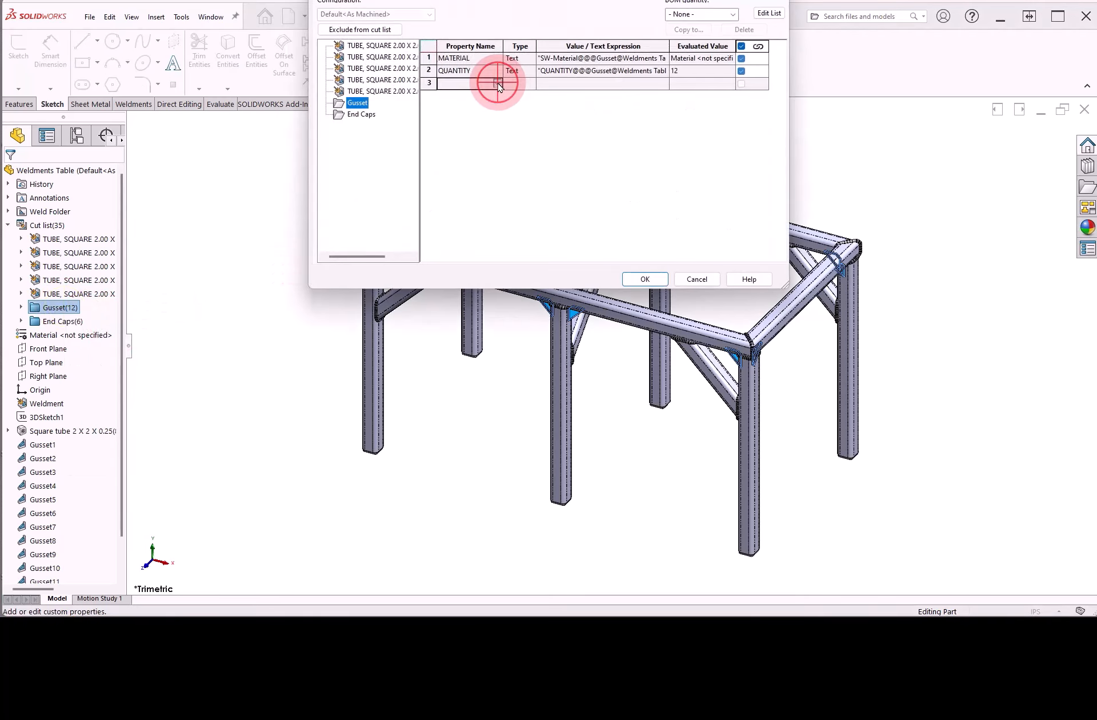
click(497, 83)
click(476, 95)
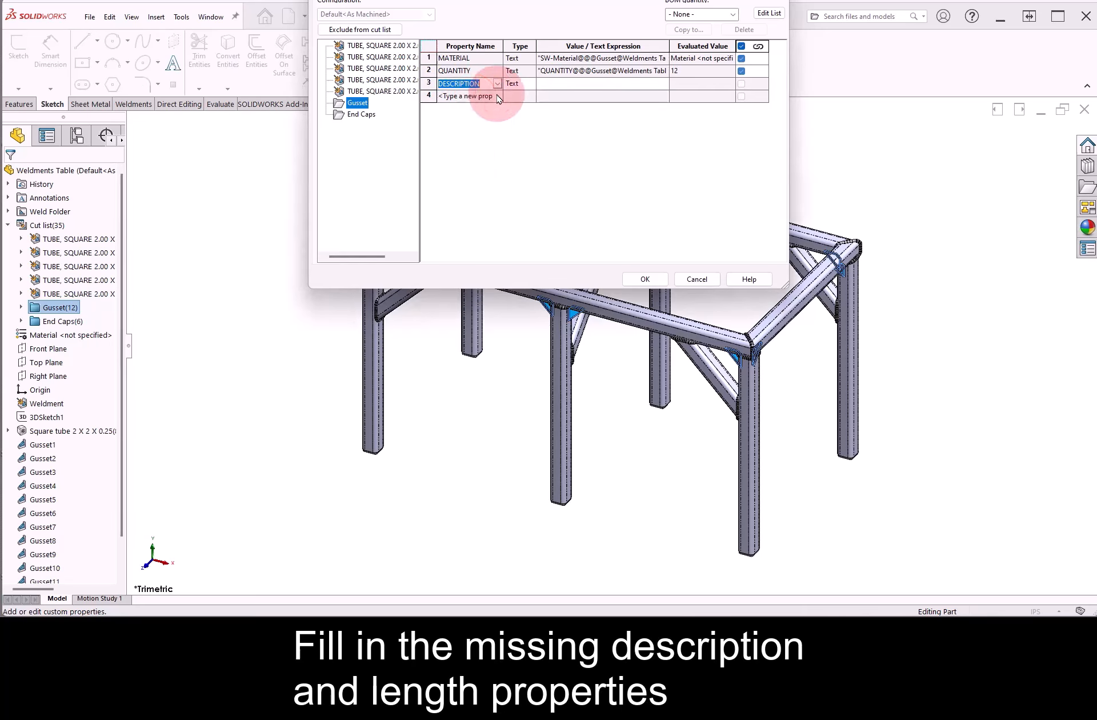
click(562, 84)
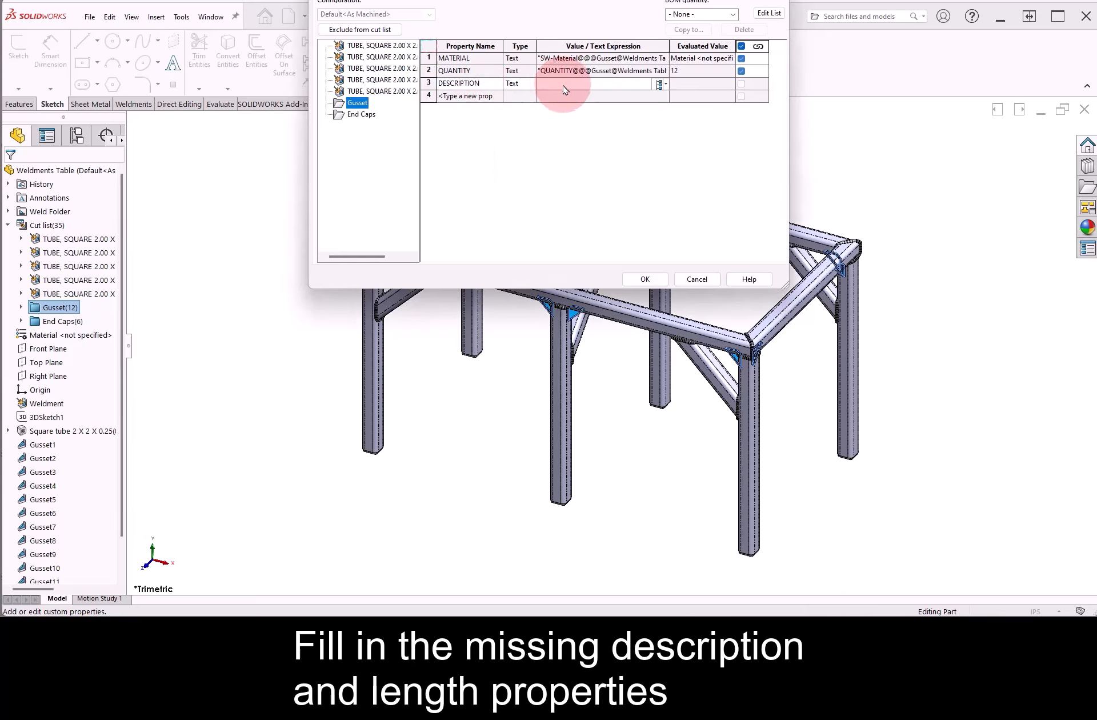
right_click(564, 87)
text(GUS)
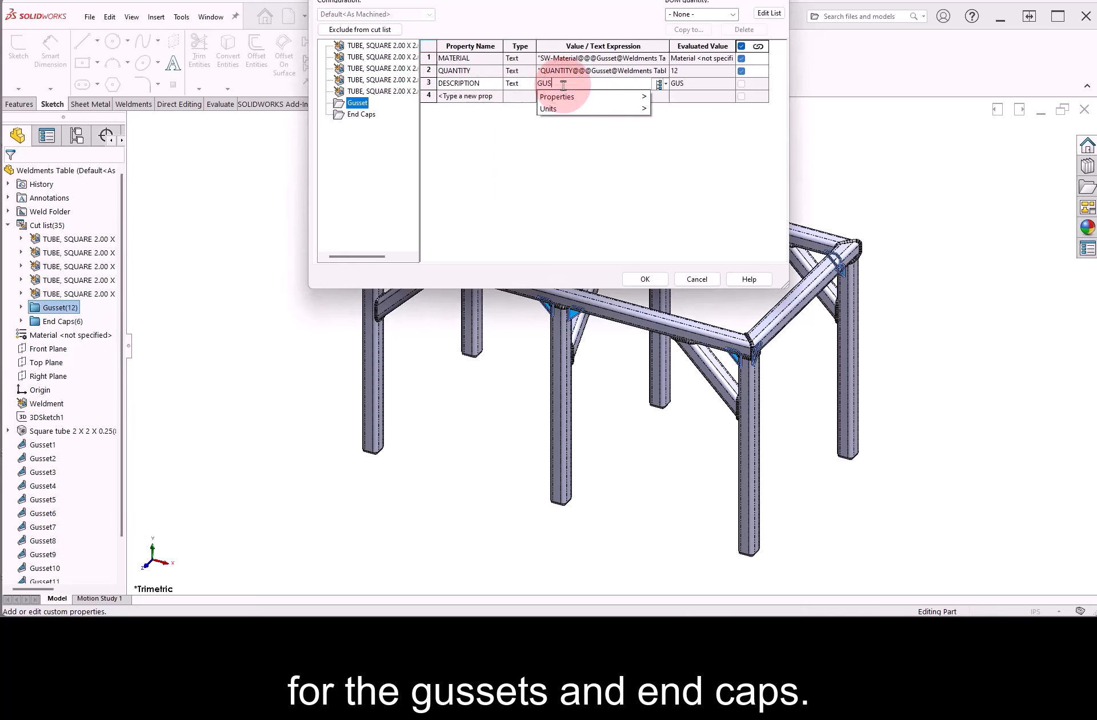
text(SET)
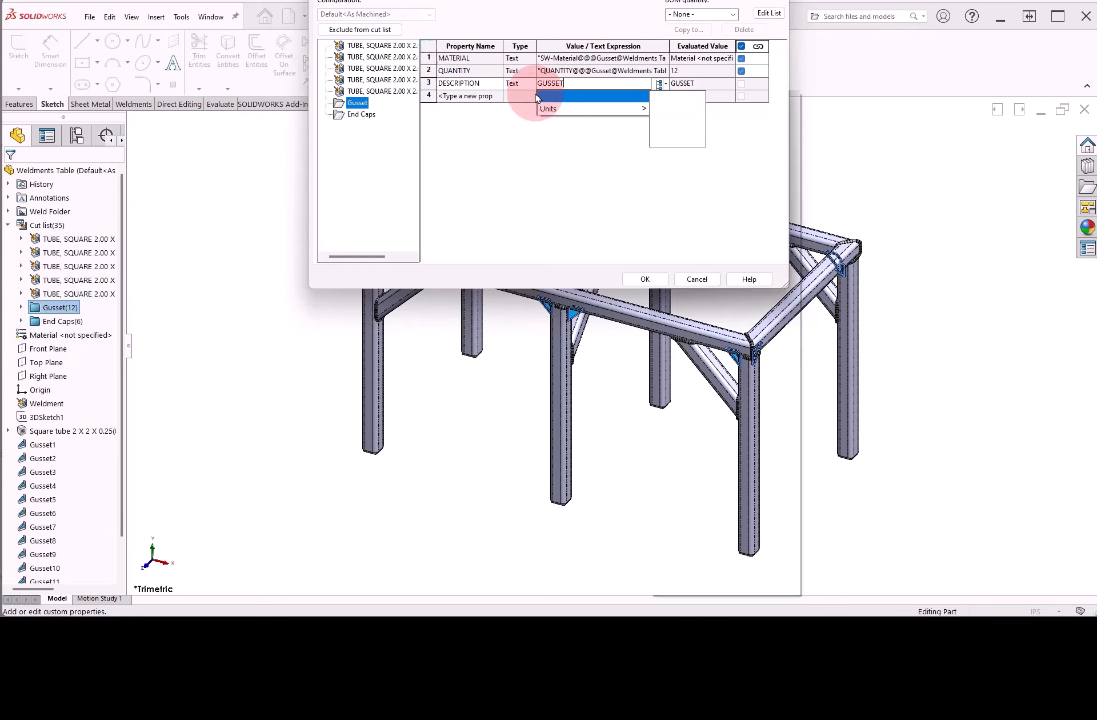
Add a LENGTH property with the value 2 x 2 x 1/4" to the Gusset cut list item
click(493, 94)
click(497, 95)
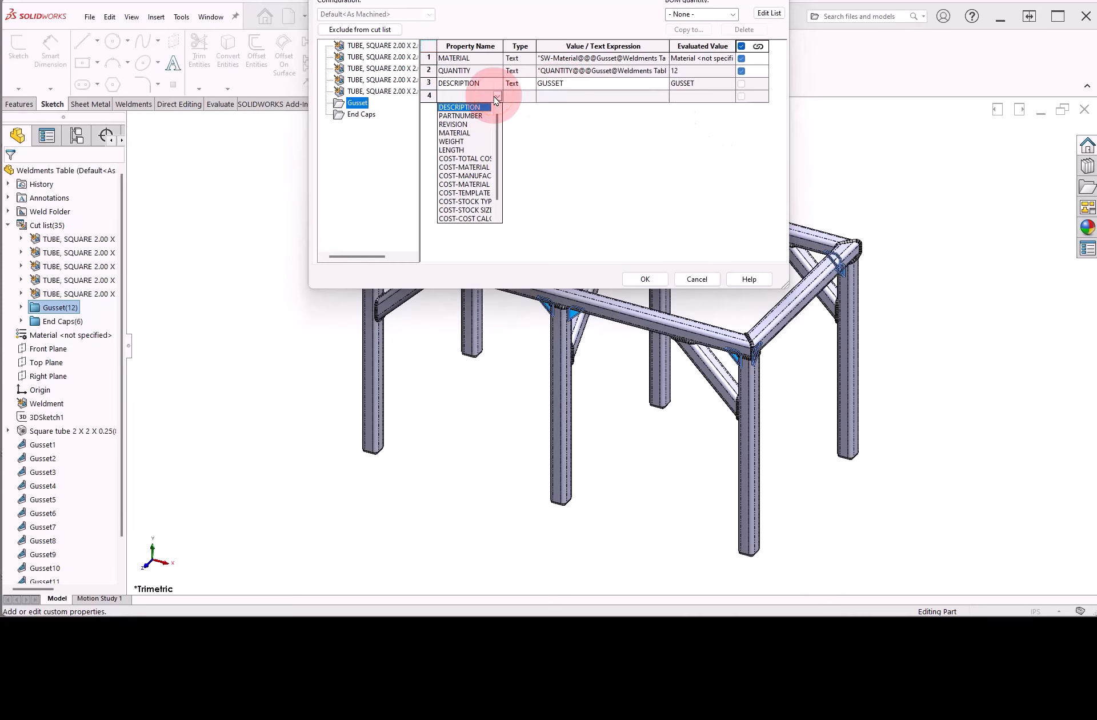
click(472, 151)
click(557, 98)
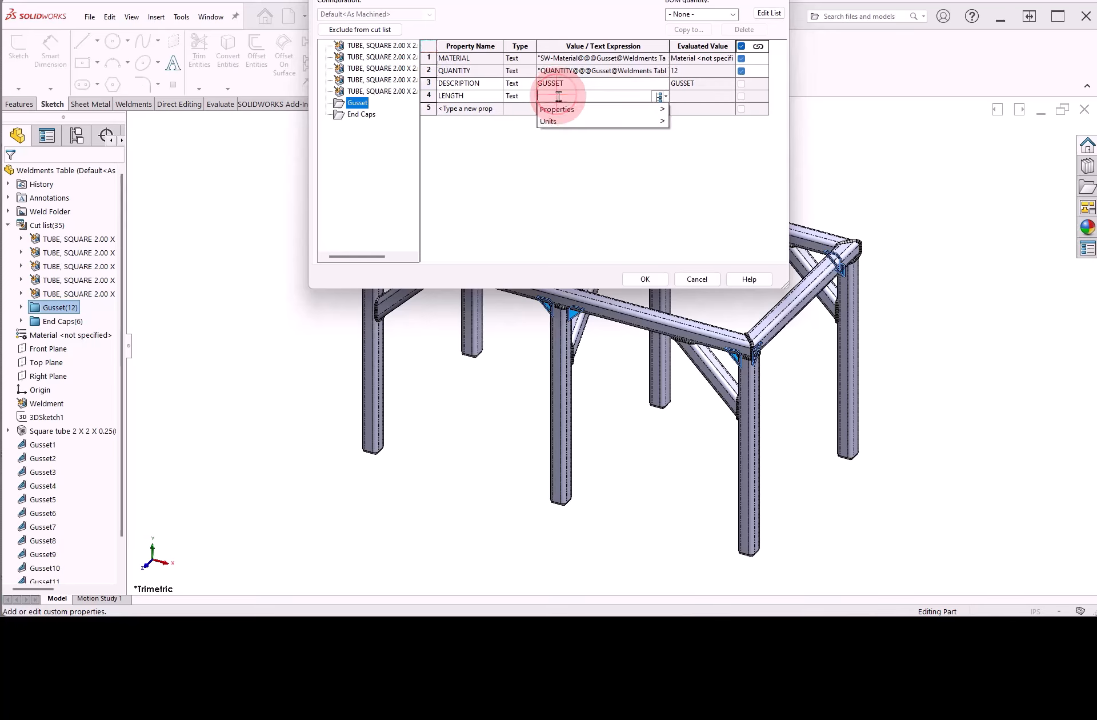
text(2 x 2 x 1/4")
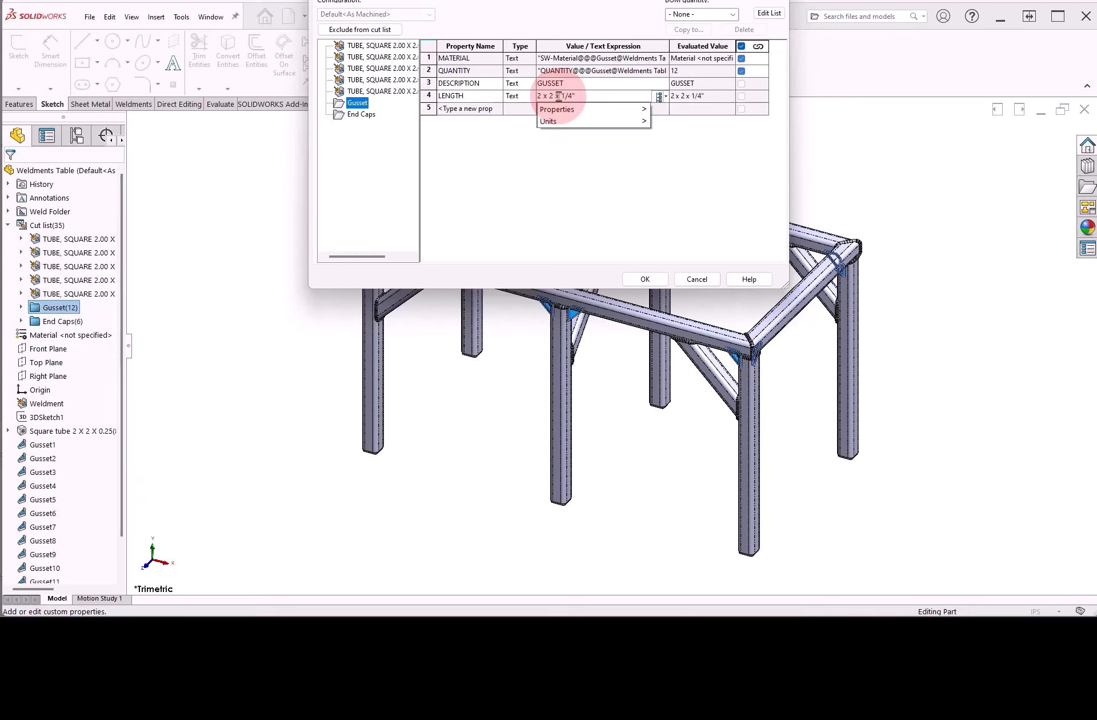
click(711, 96)
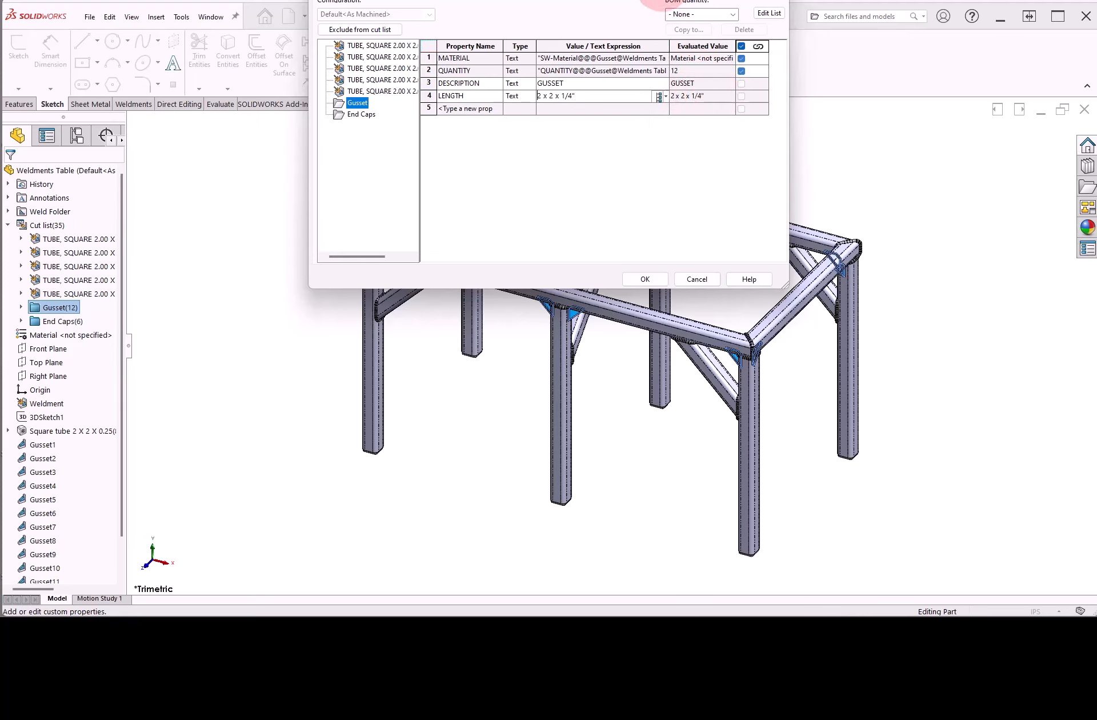
Add a DESCRIPTION property with the value END CAP to the End Caps cut list item
drag(648, 0, 640, 120)
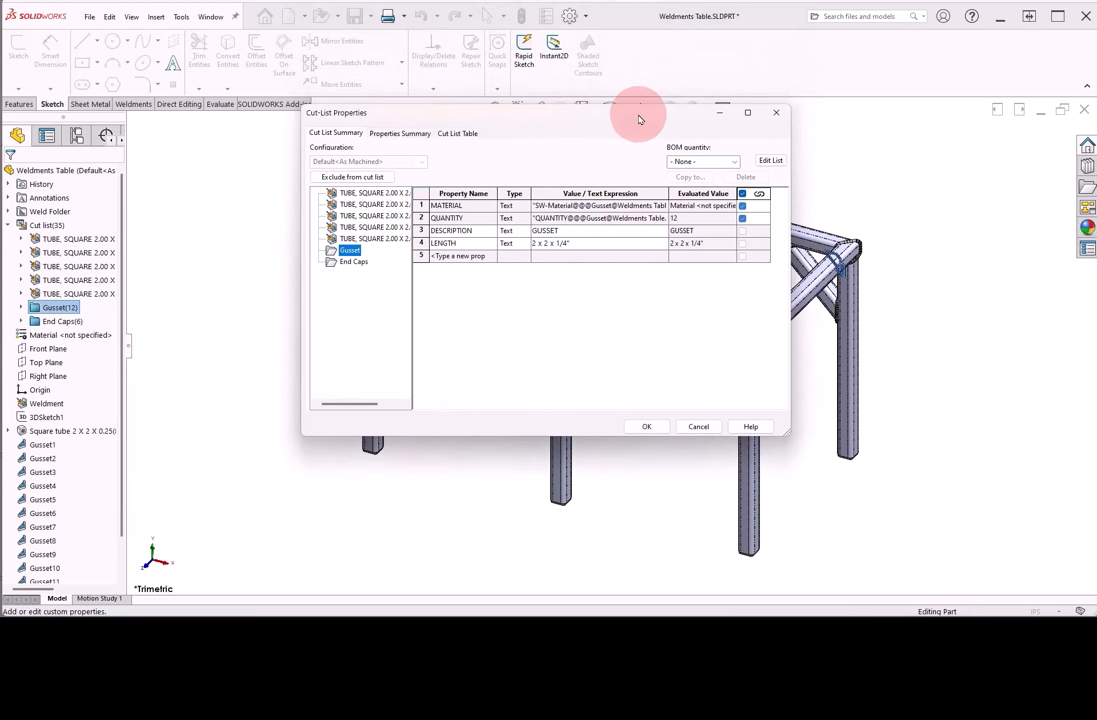
click(372, 264)
click(449, 229)
click(491, 231)
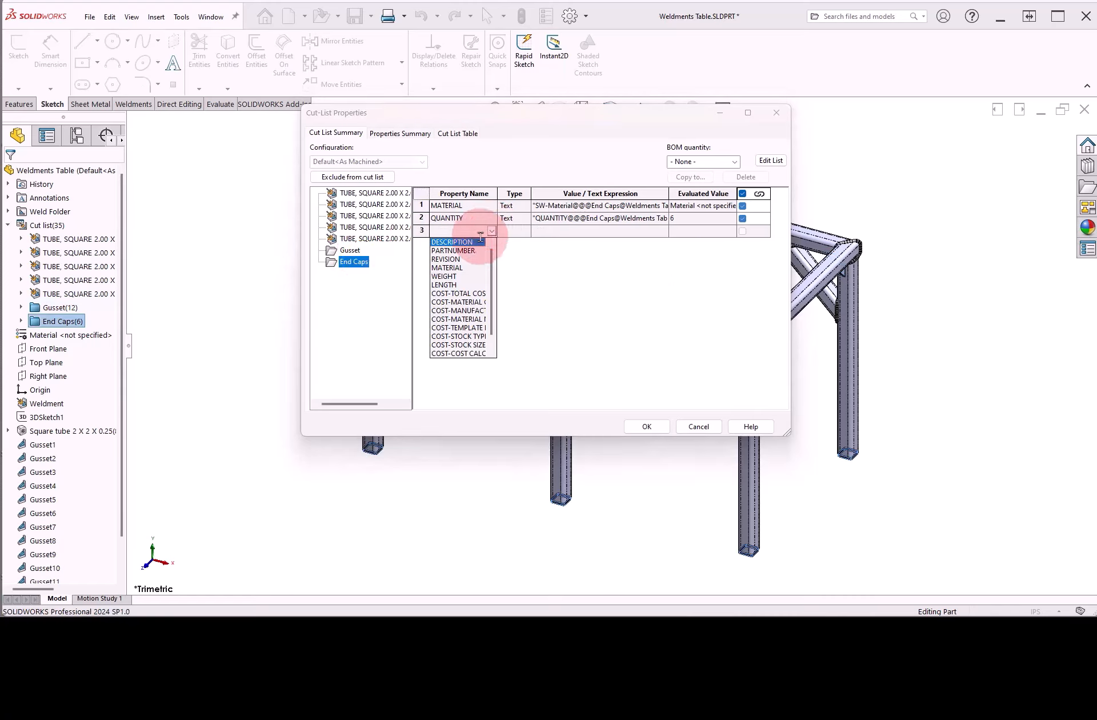
click(464, 242)
click(548, 234)
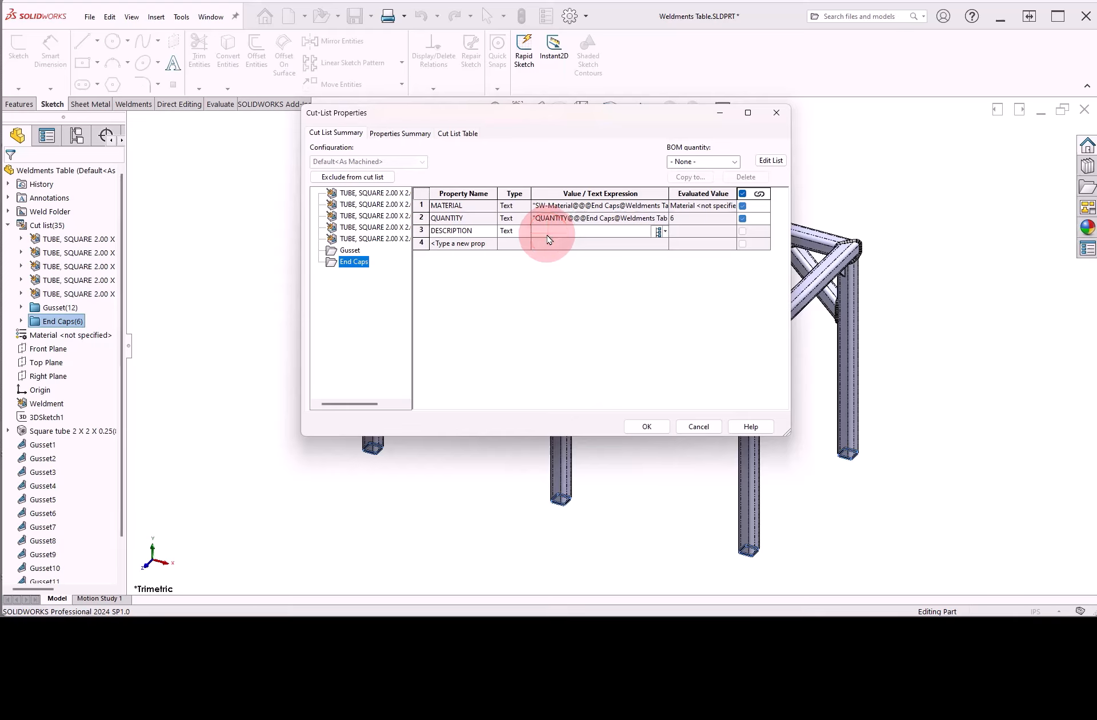
click(551, 231)
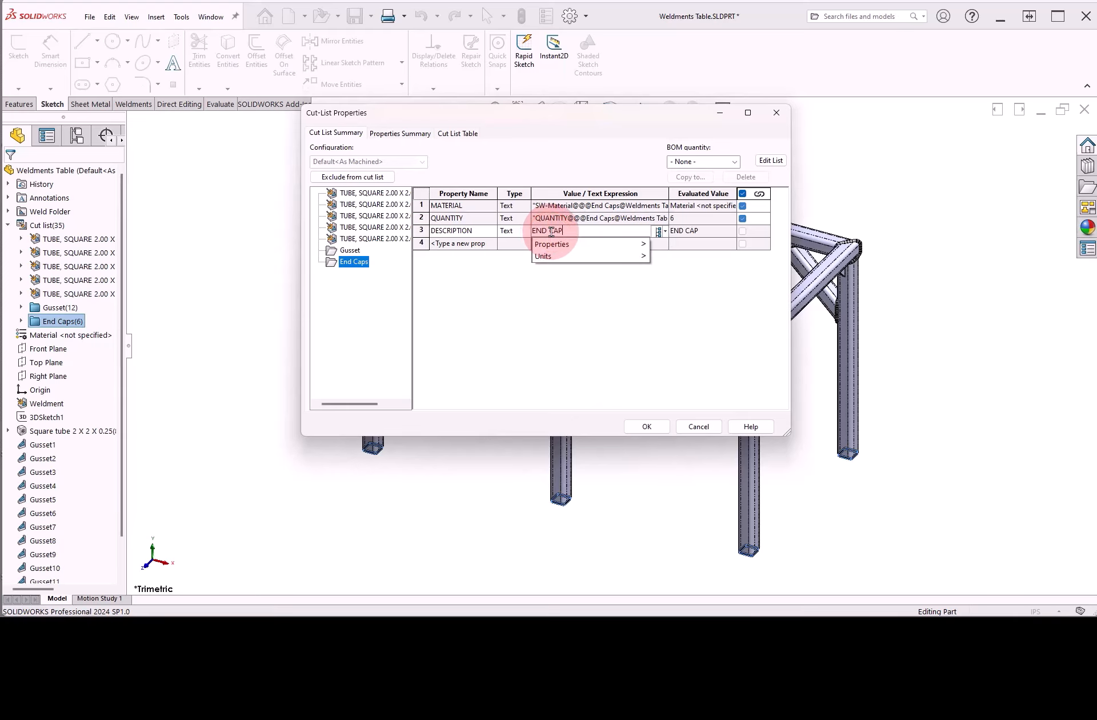
Add a LENGTH property of 2 x 2 x 1/8" to the End Caps item and accept the cut list properties
click(490, 244)
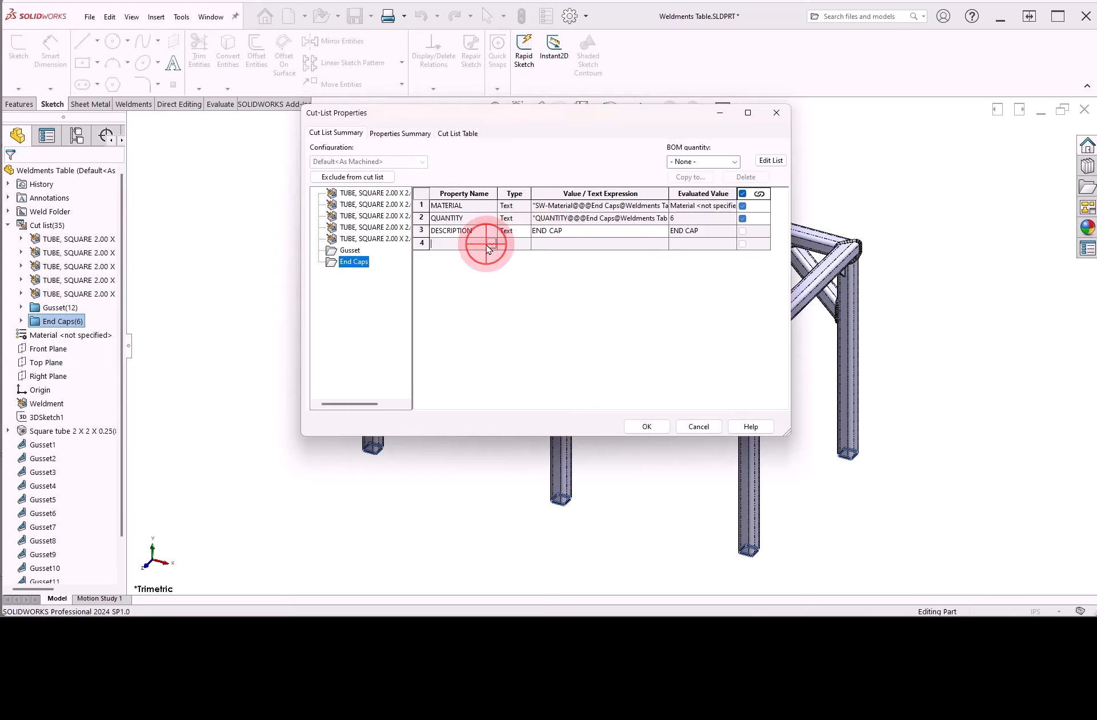
click(493, 244)
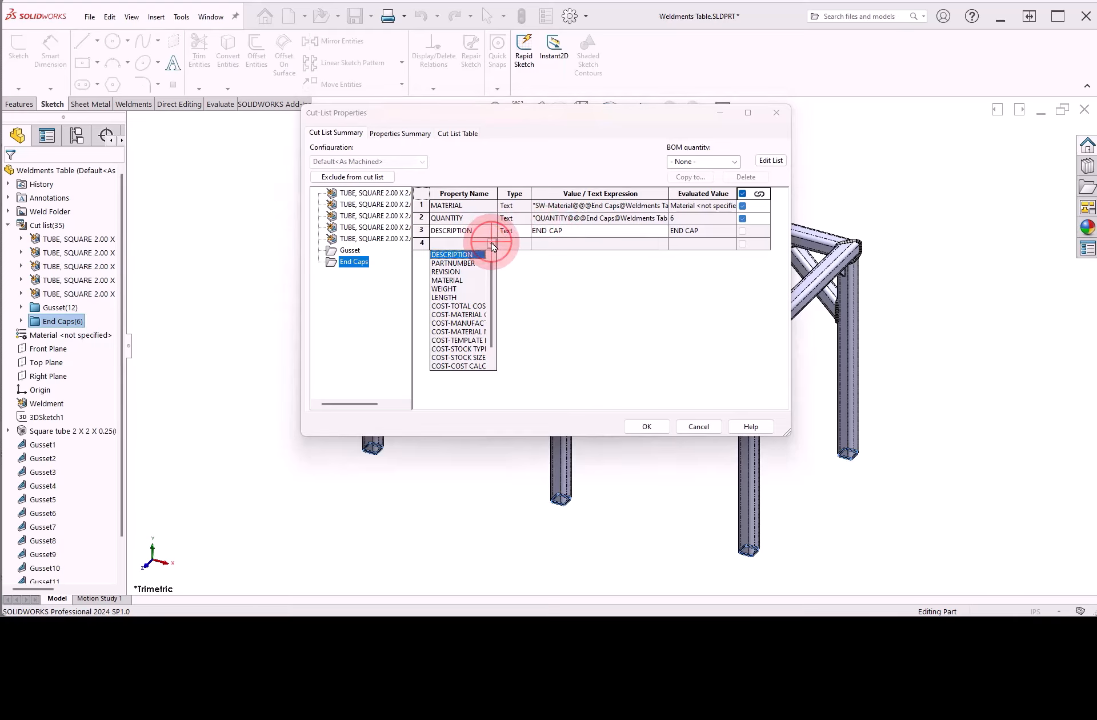
click(457, 297)
click(569, 250)
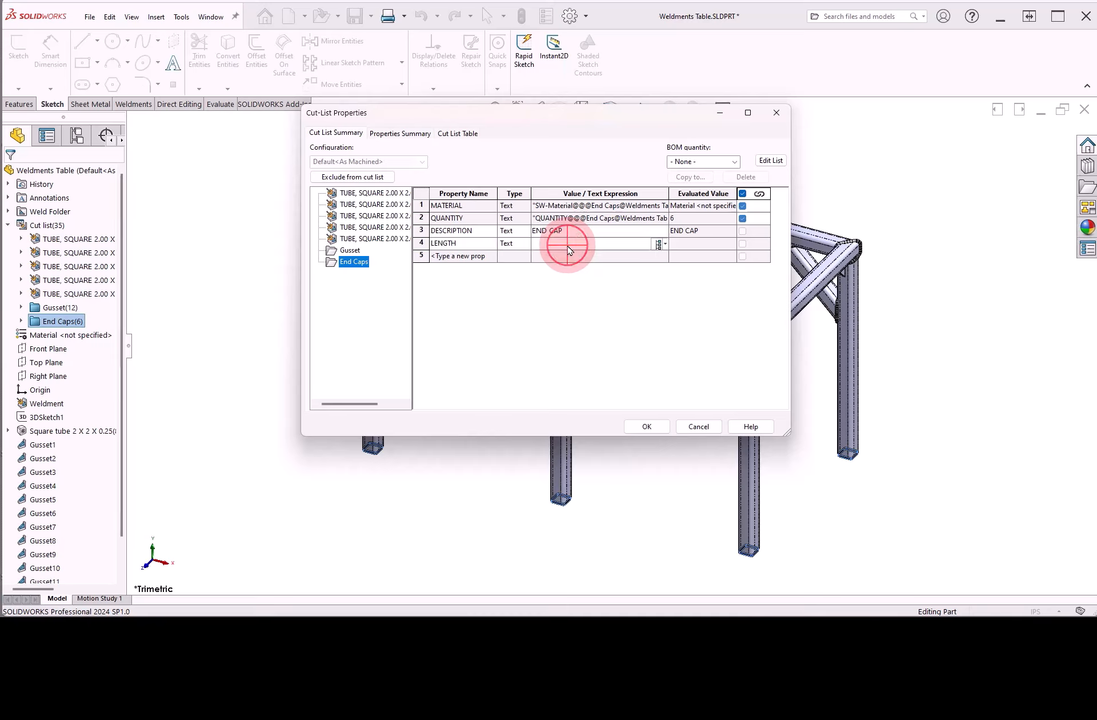
text(2 )
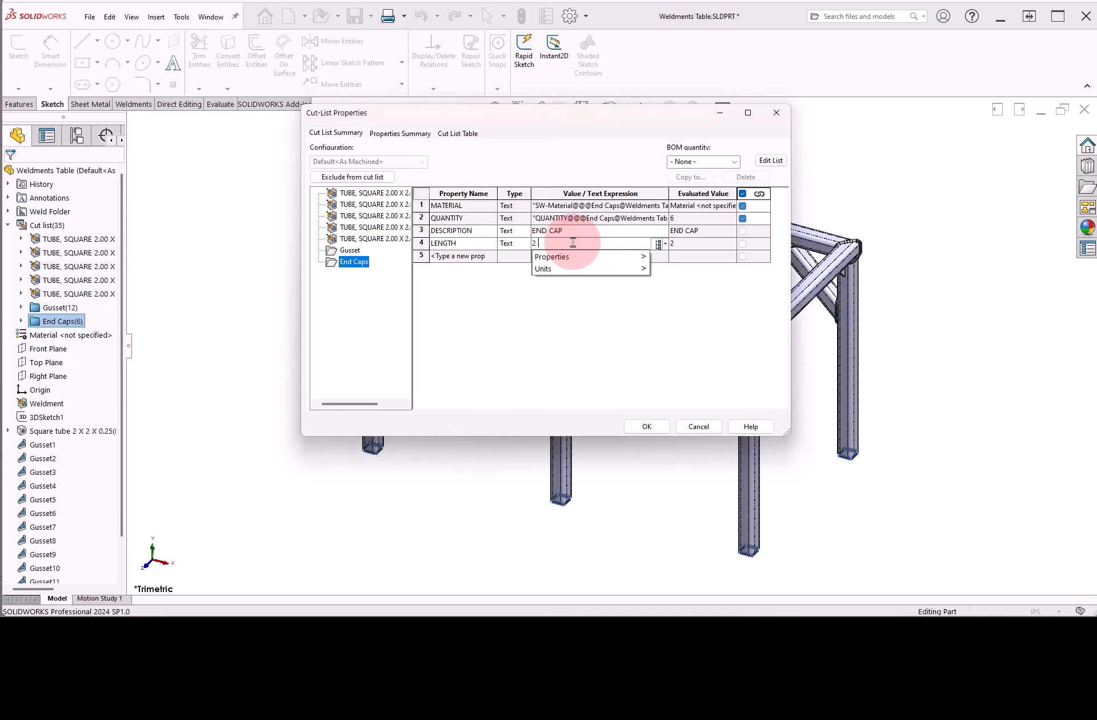
text(x 2 x)
click(705, 246)
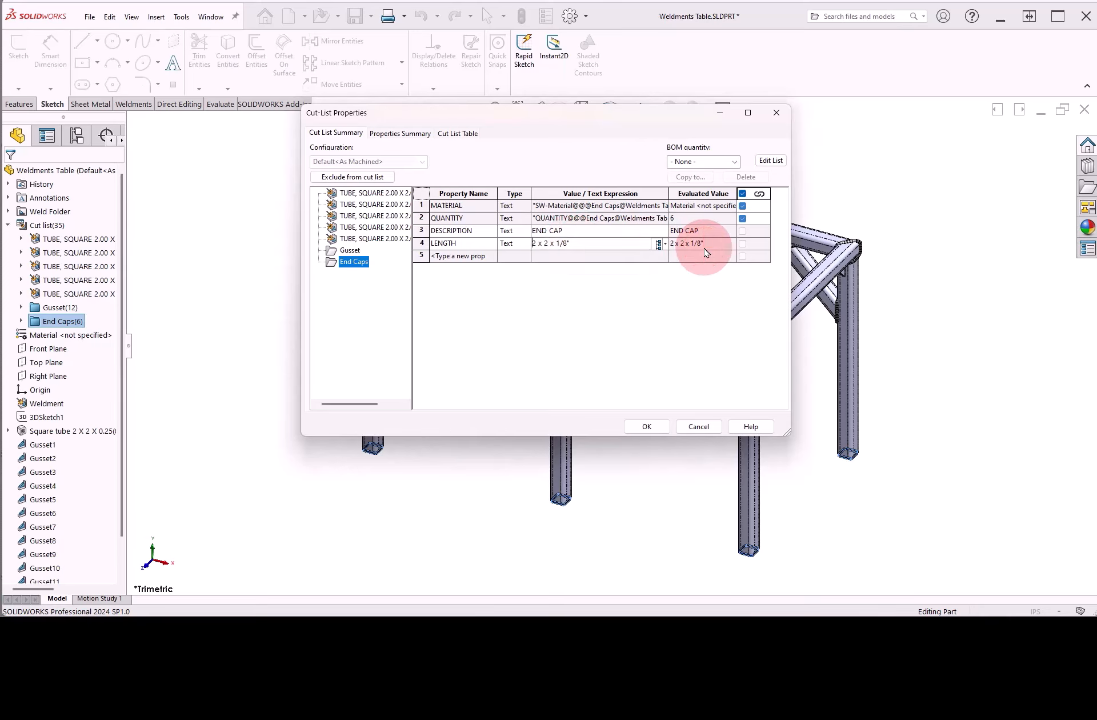
click(647, 427)
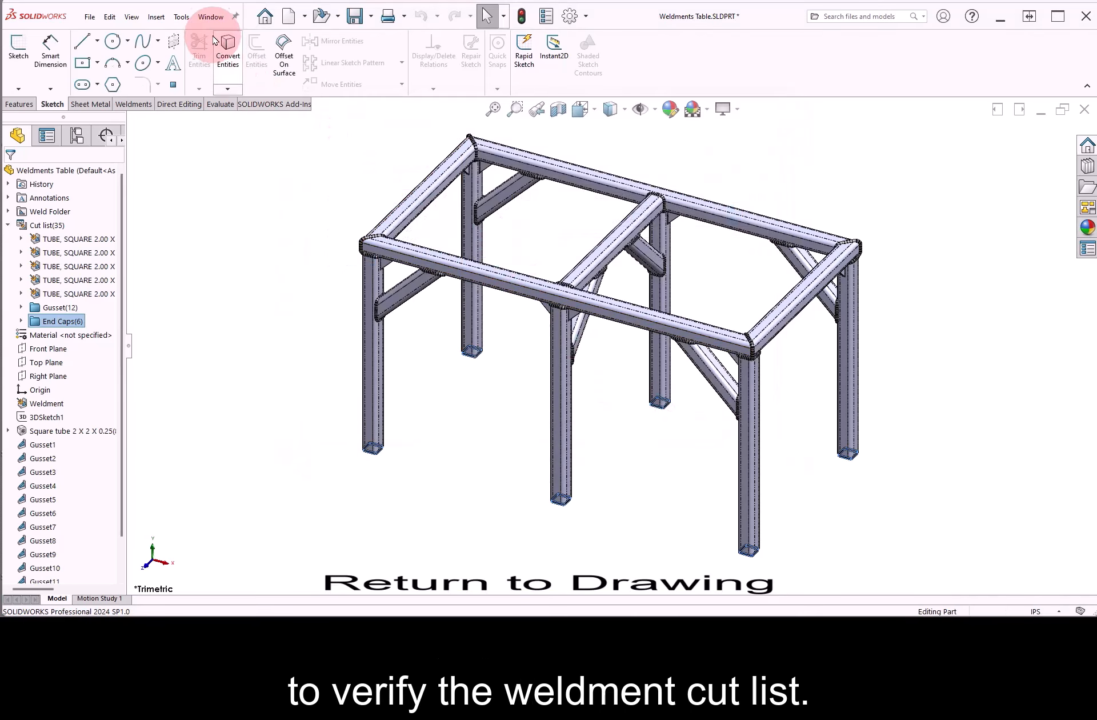
Switch to the Weldments Table drawing to check its weldment cut list, and reopen the part from the drawing view
click(211, 17)
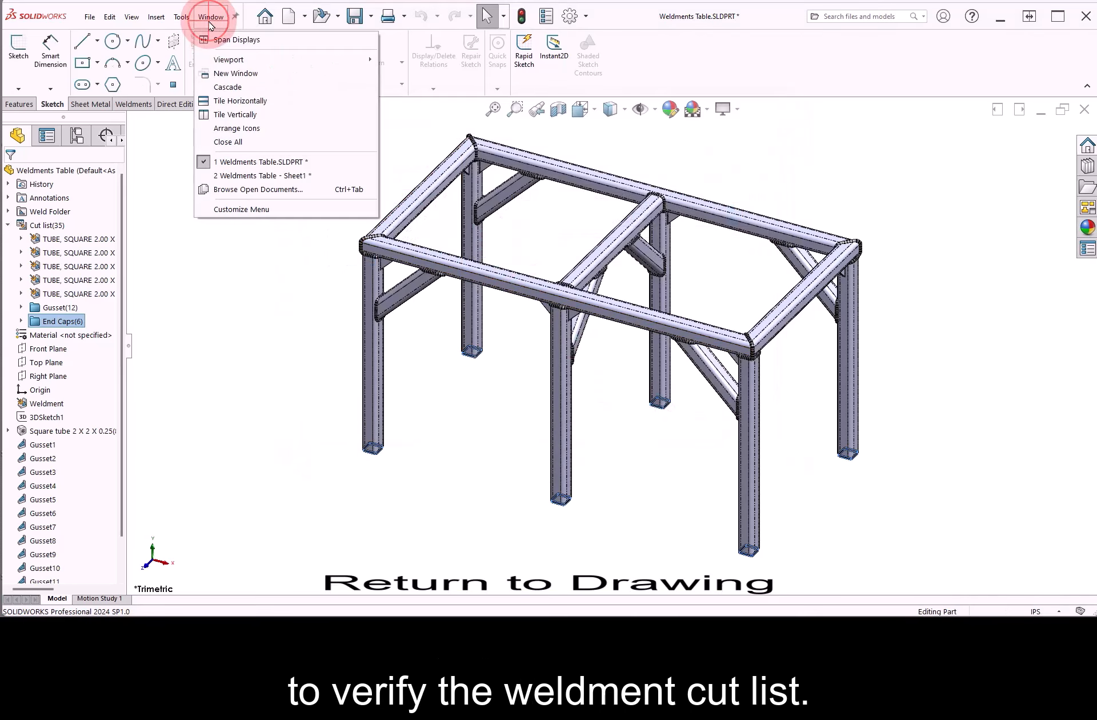
click(230, 177)
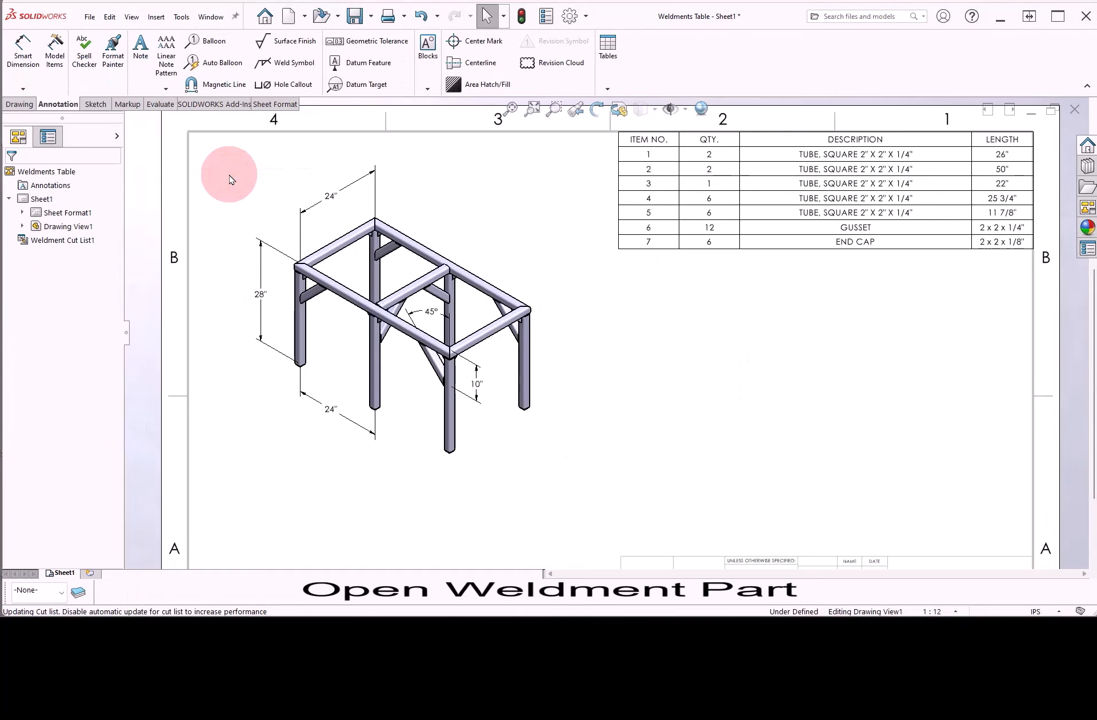
click(478, 228)
click(509, 176)
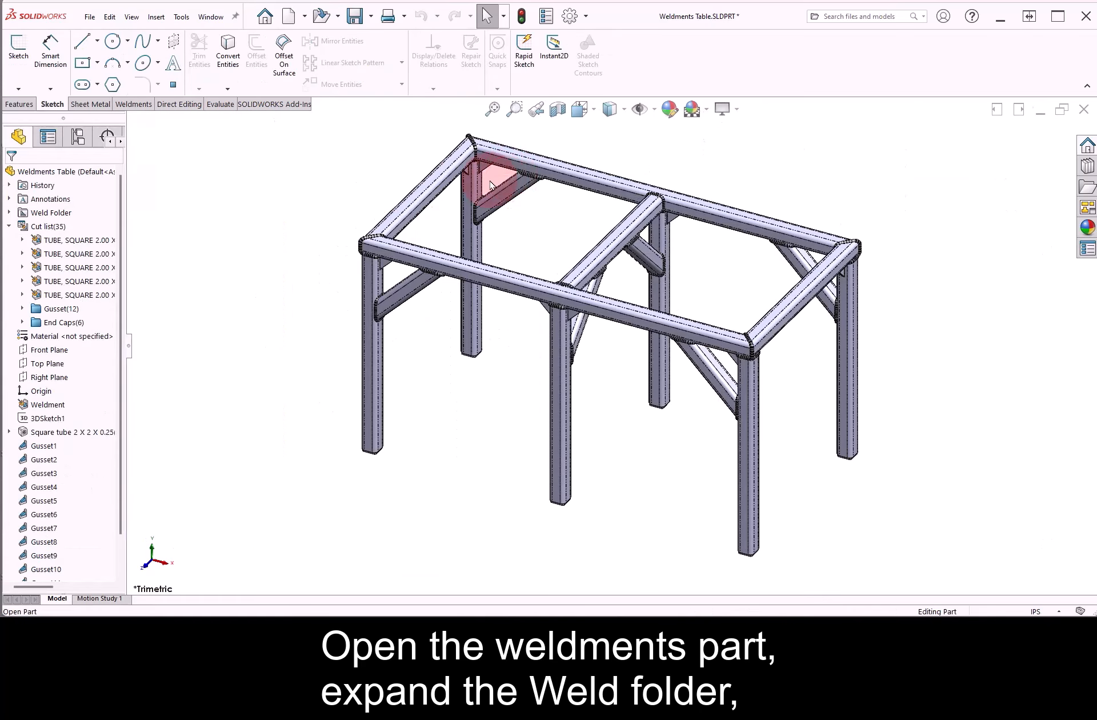
Open the weld bead properties of the 0.25in Fillet Weld and set its material to Steel and process to Arc Welding
click(32, 213)
click(9, 213)
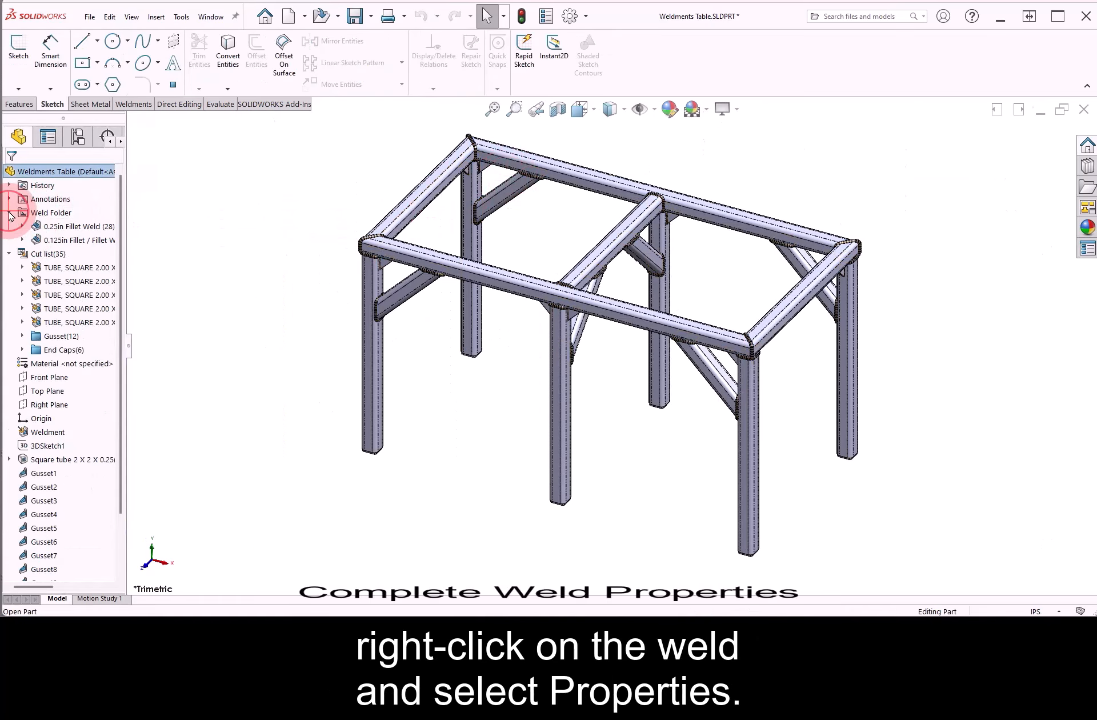
right_click(79, 231)
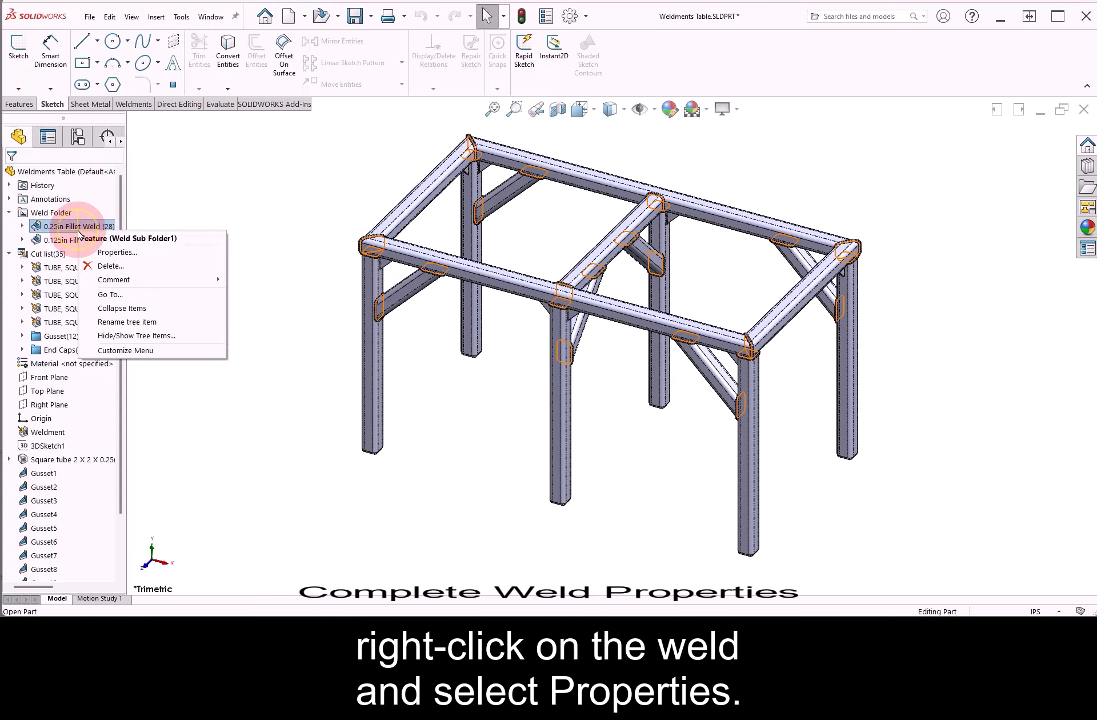
click(134, 249)
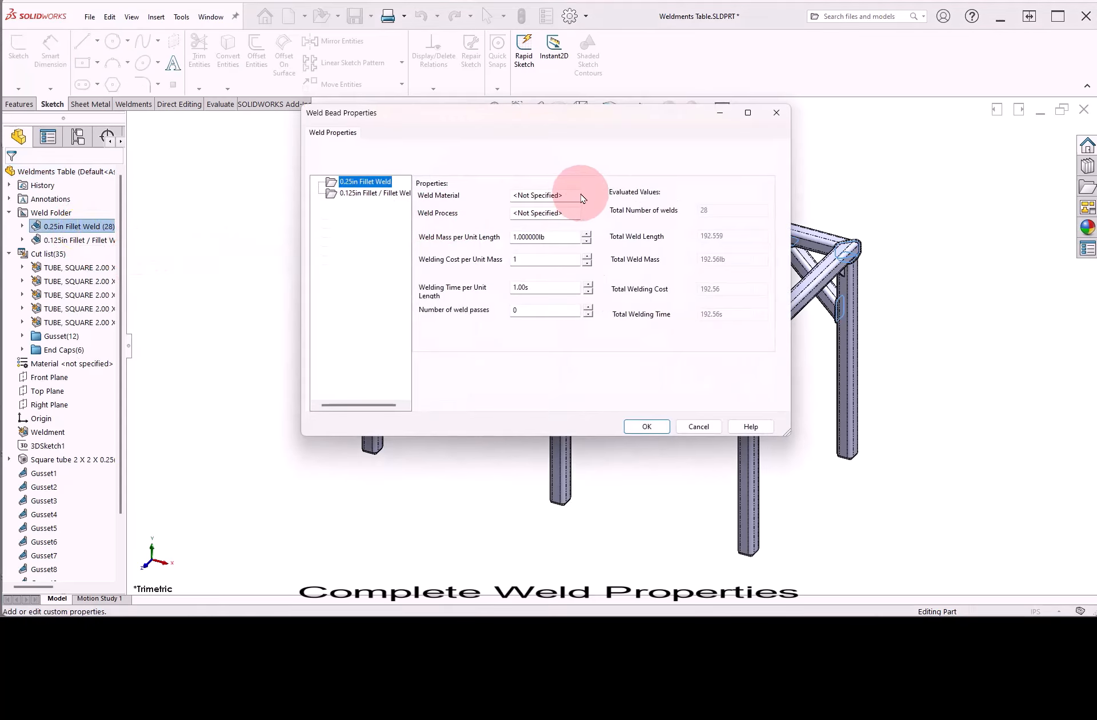
drag(577, 196, 507, 197)
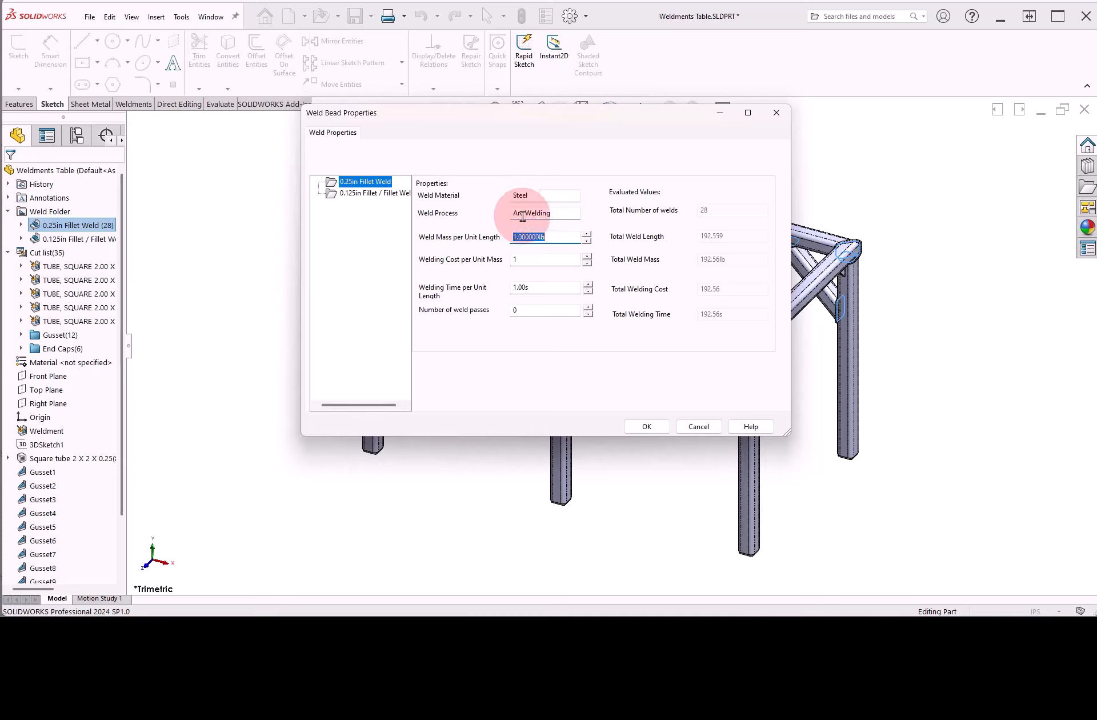
Set the 0.25in Fillet Weld's mass per unit length to 0.01 lb and its number of weld passes to 1
double_click(558, 235)
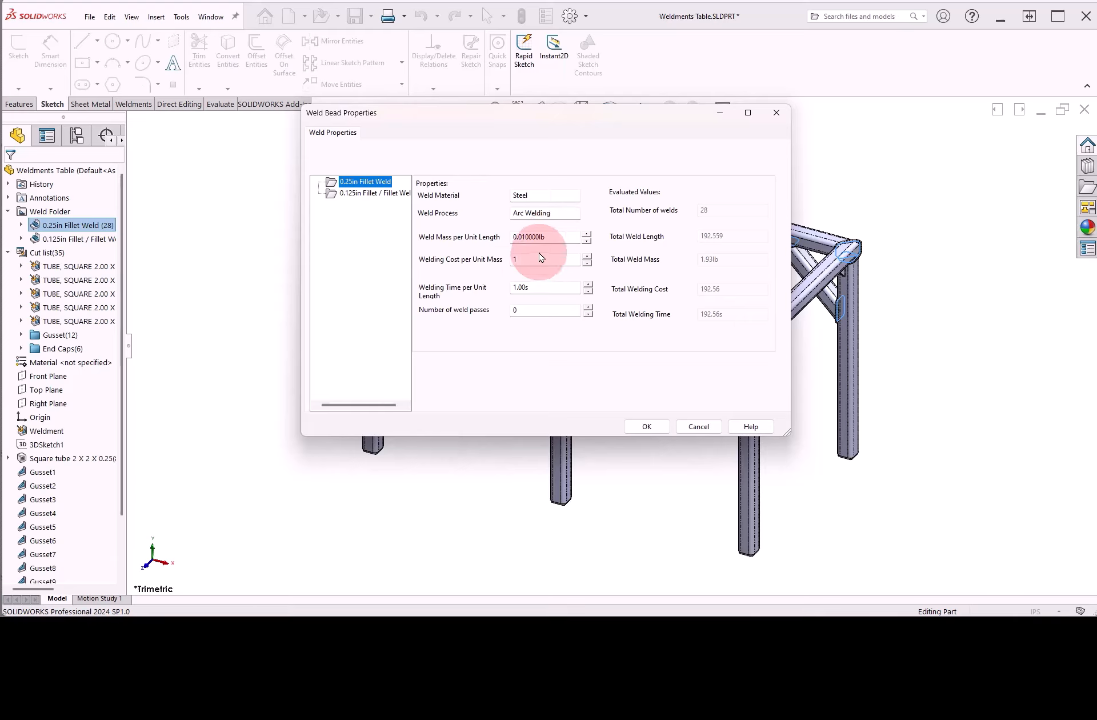
double_click(530, 312)
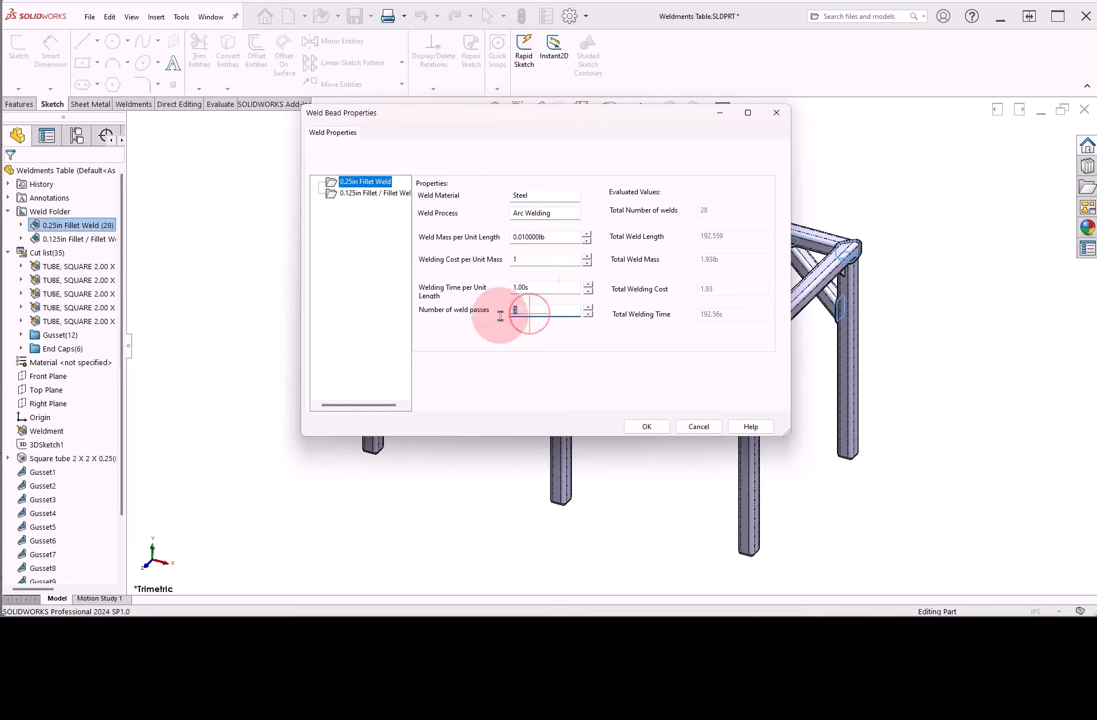
text(1)
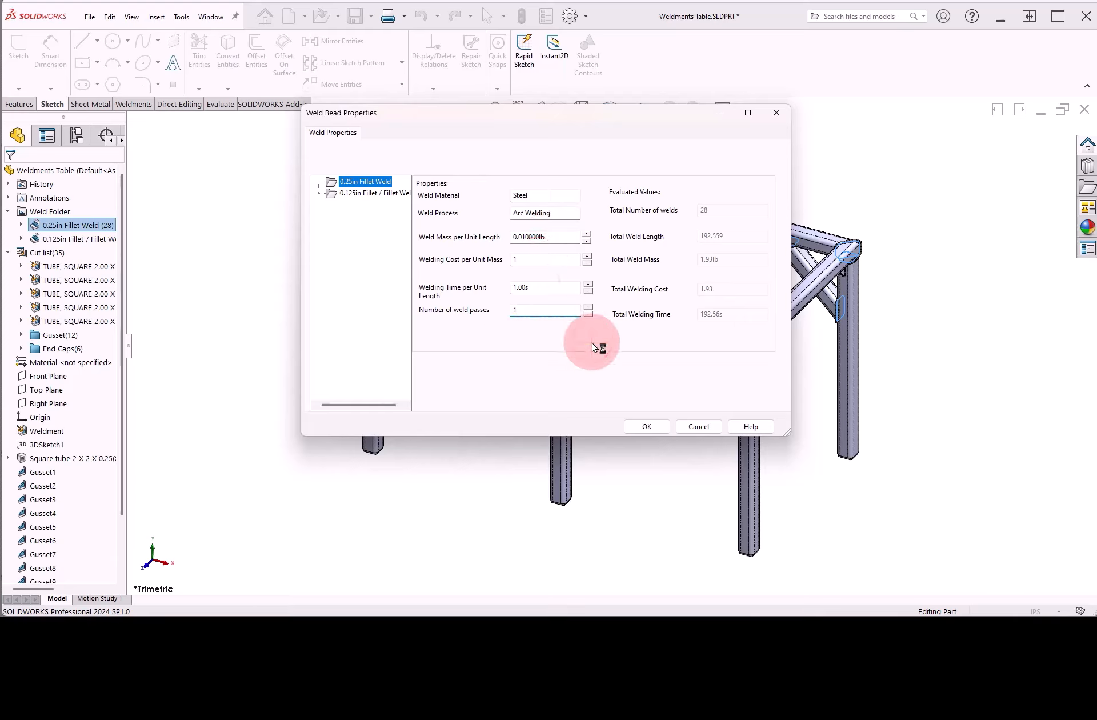
Set the 0.125in Fillet Weld's material to Steel, process to Arc Welding, mass per unit length to 0.01 lb and weld passes to 1
click(374, 193)
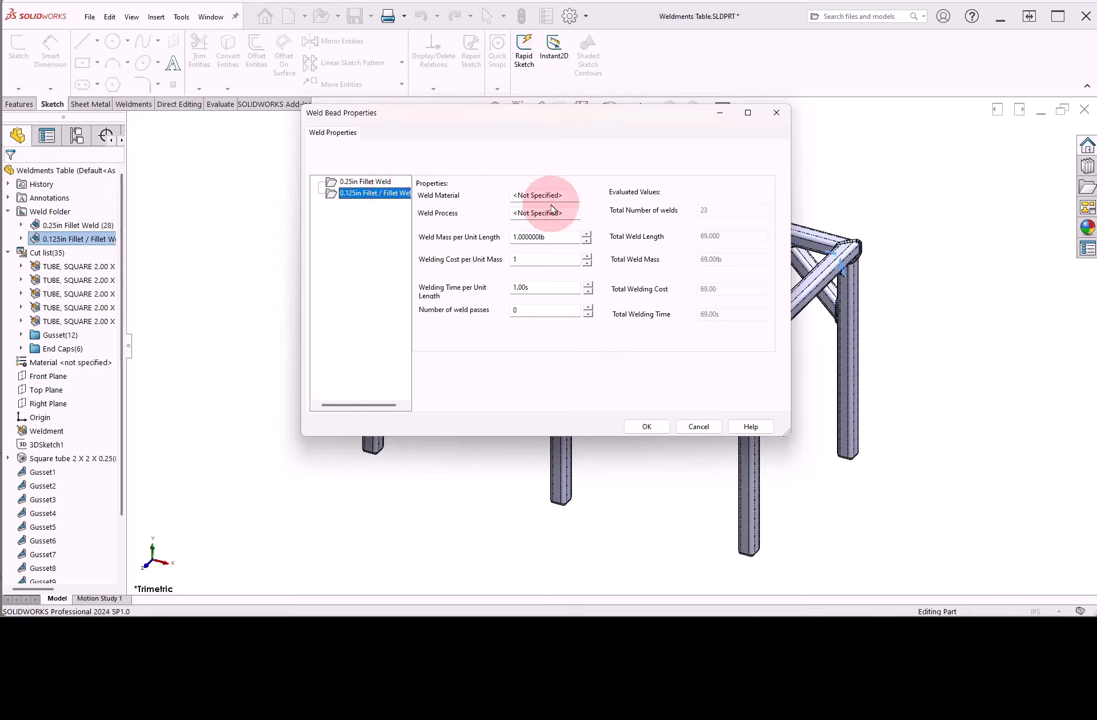
click(570, 195)
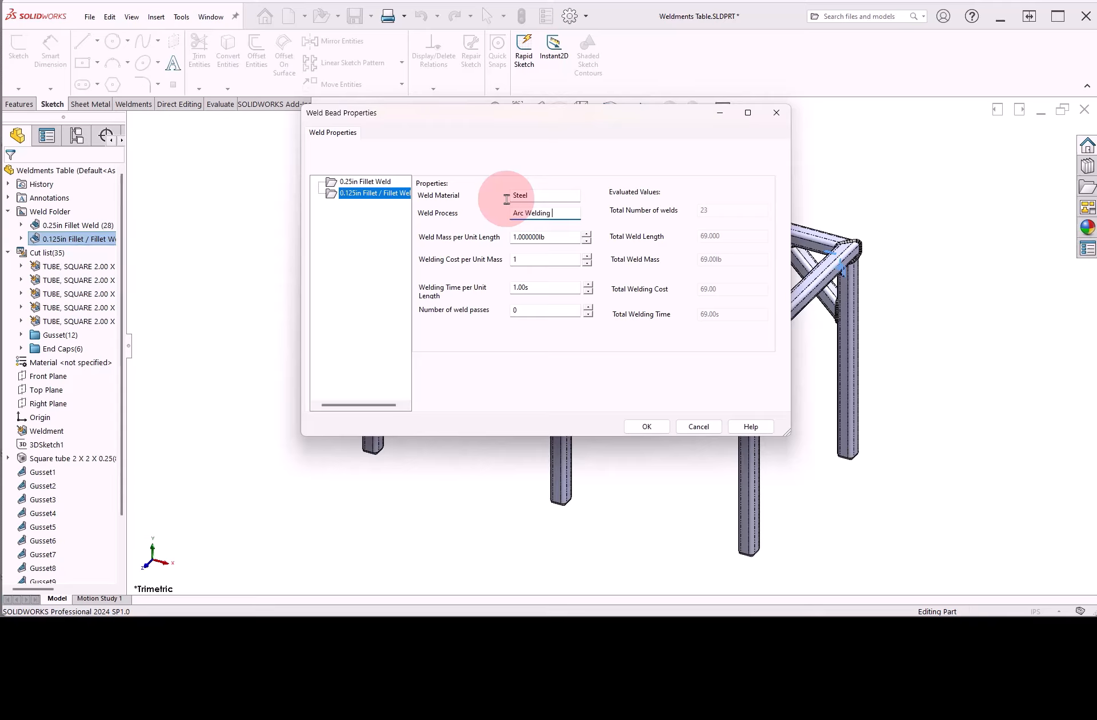
click(557, 236)
text(0.0)
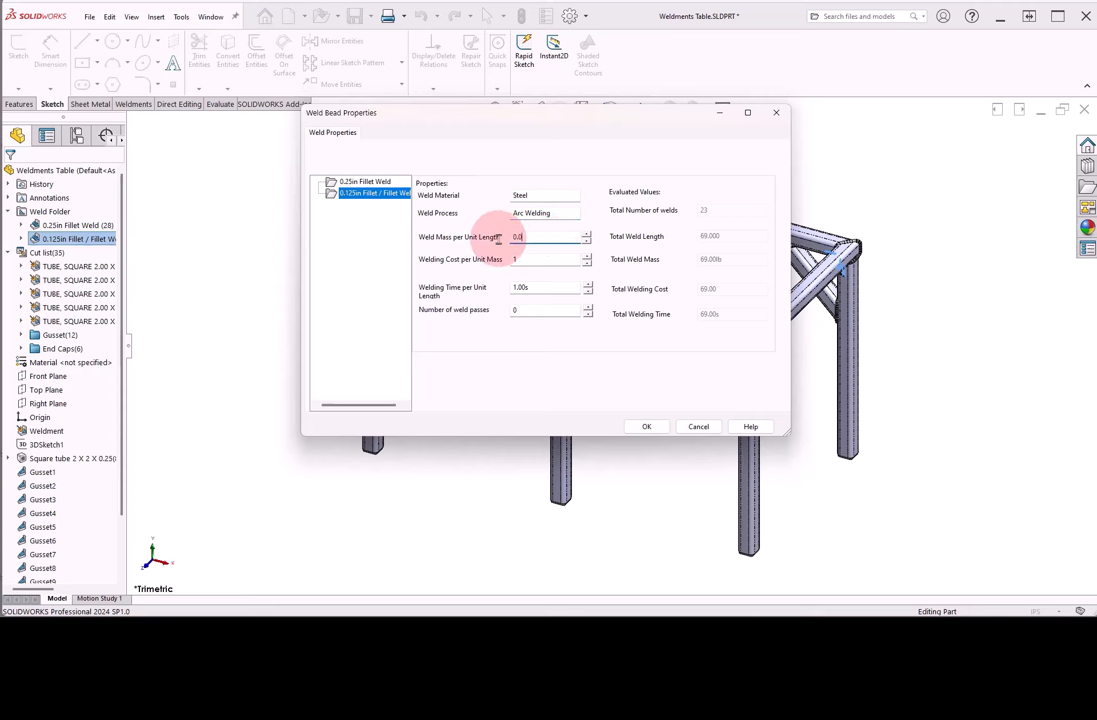
text(1)
click(534, 310)
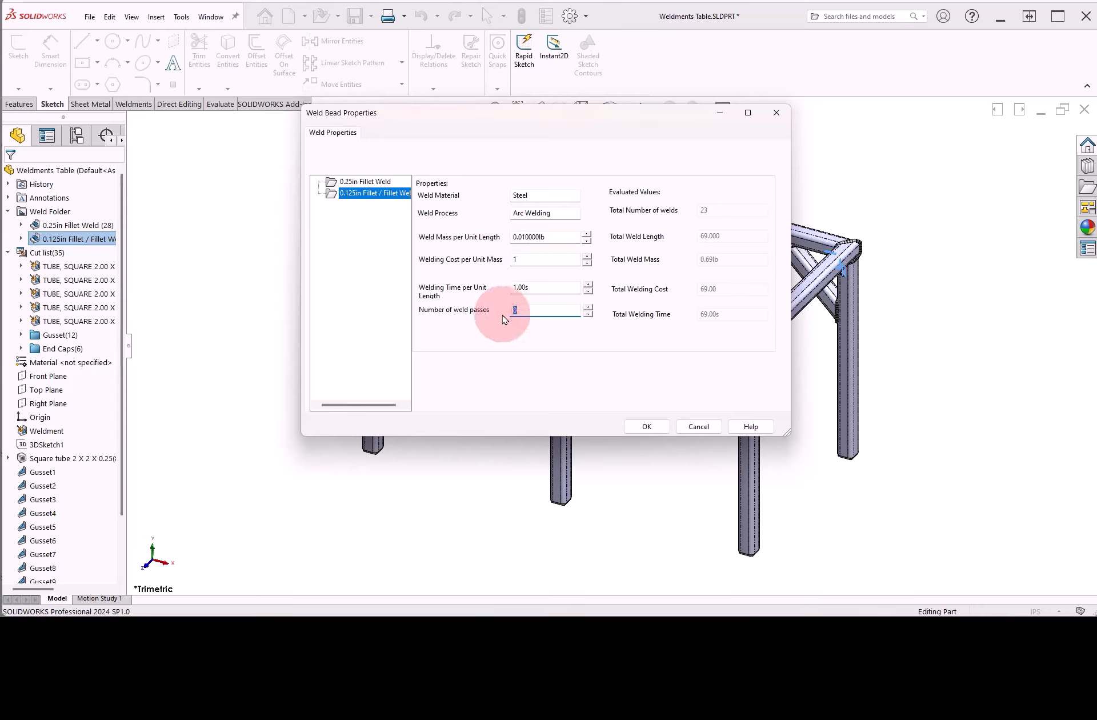
text(1)
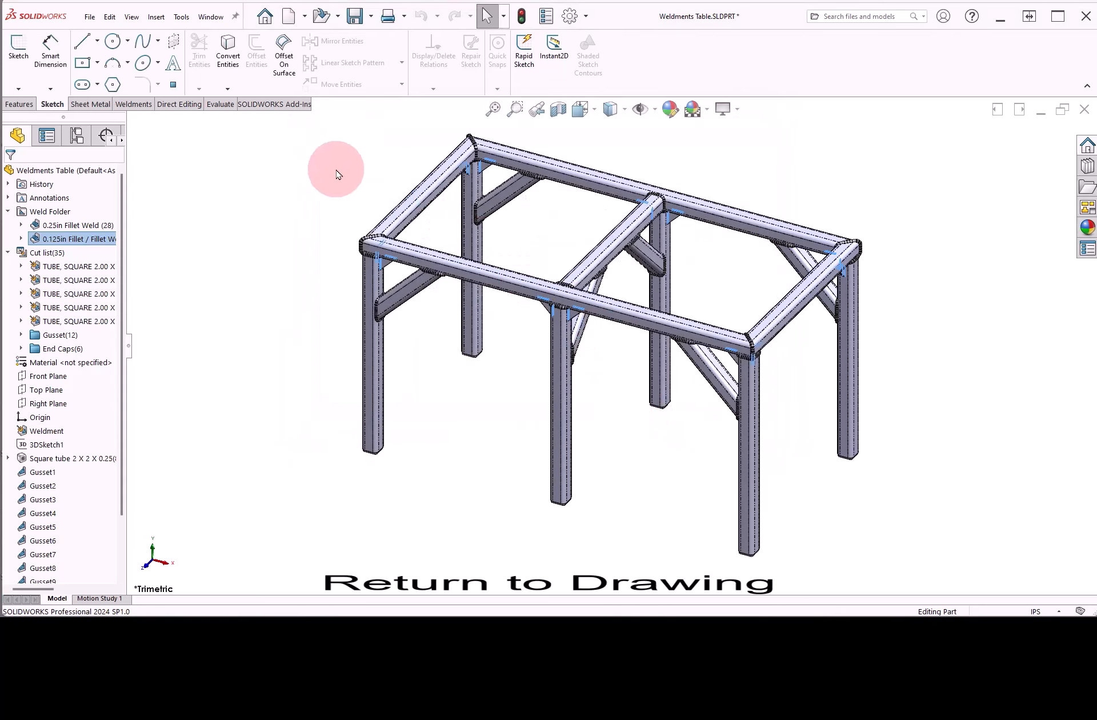
Return to the Weldments Table drawing and insert a weld table for the frame view, combining same weld types, directly below the cut list
click(211, 17)
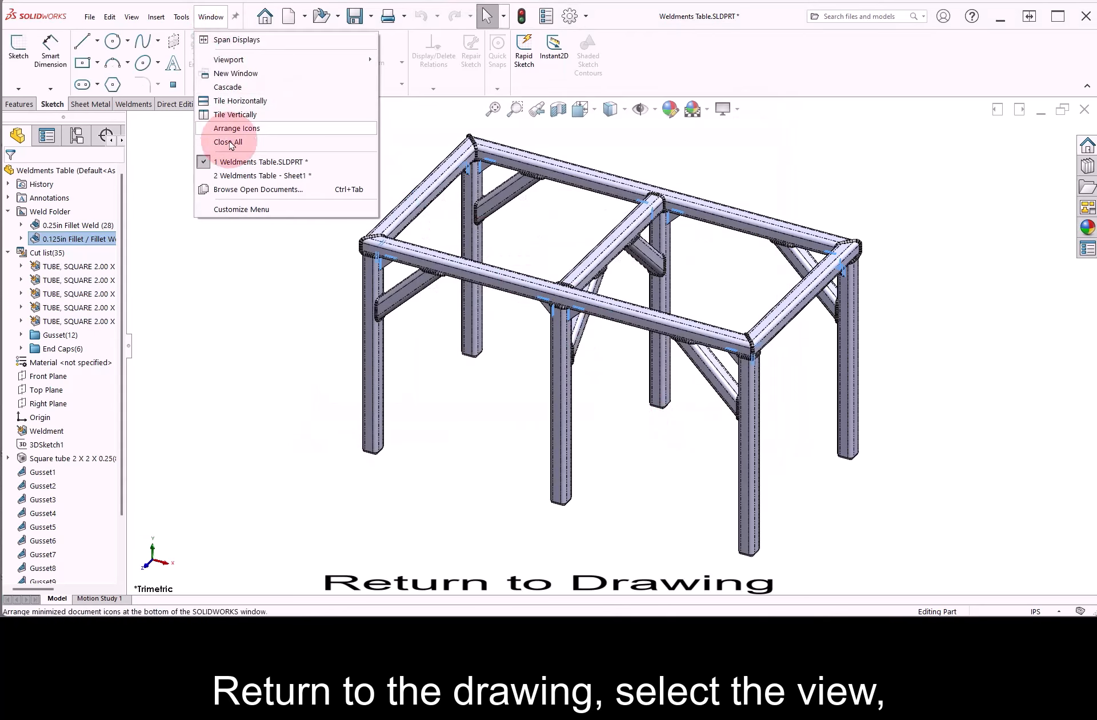
click(231, 179)
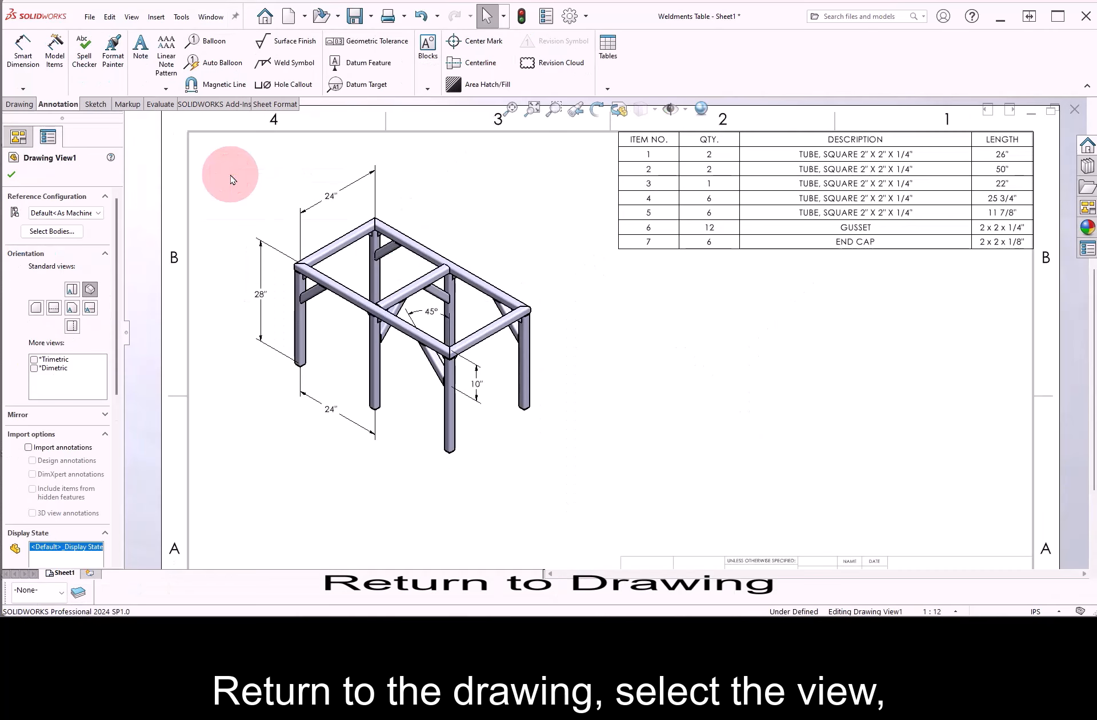
click(453, 222)
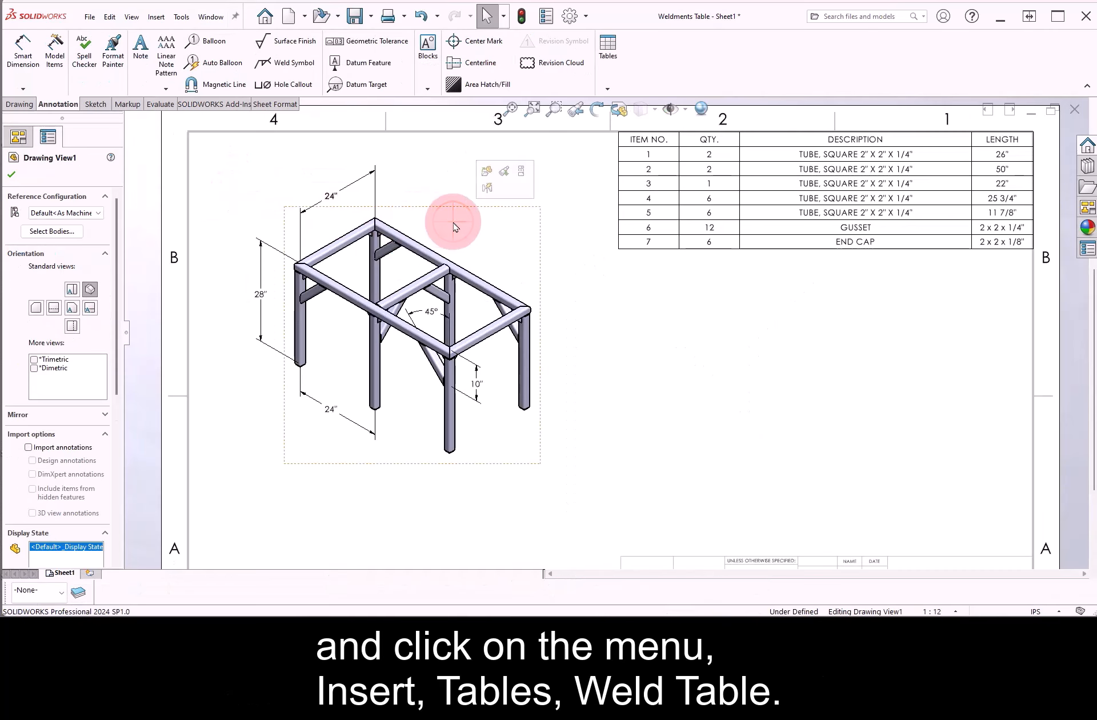
click(156, 17)
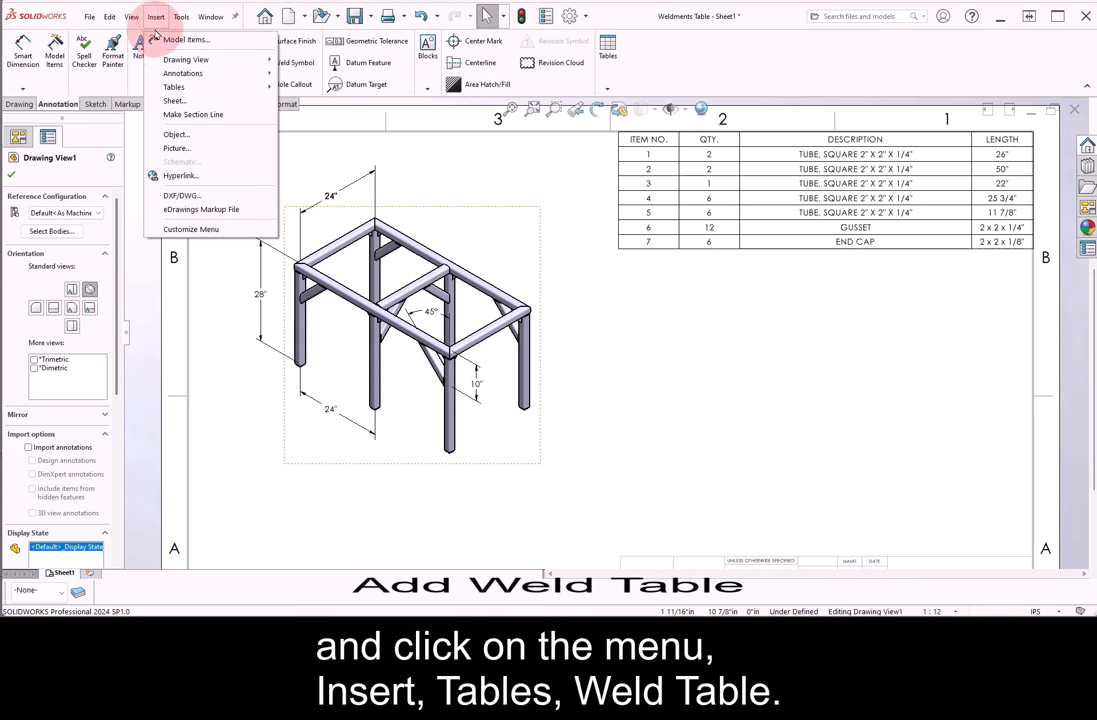
click(165, 88)
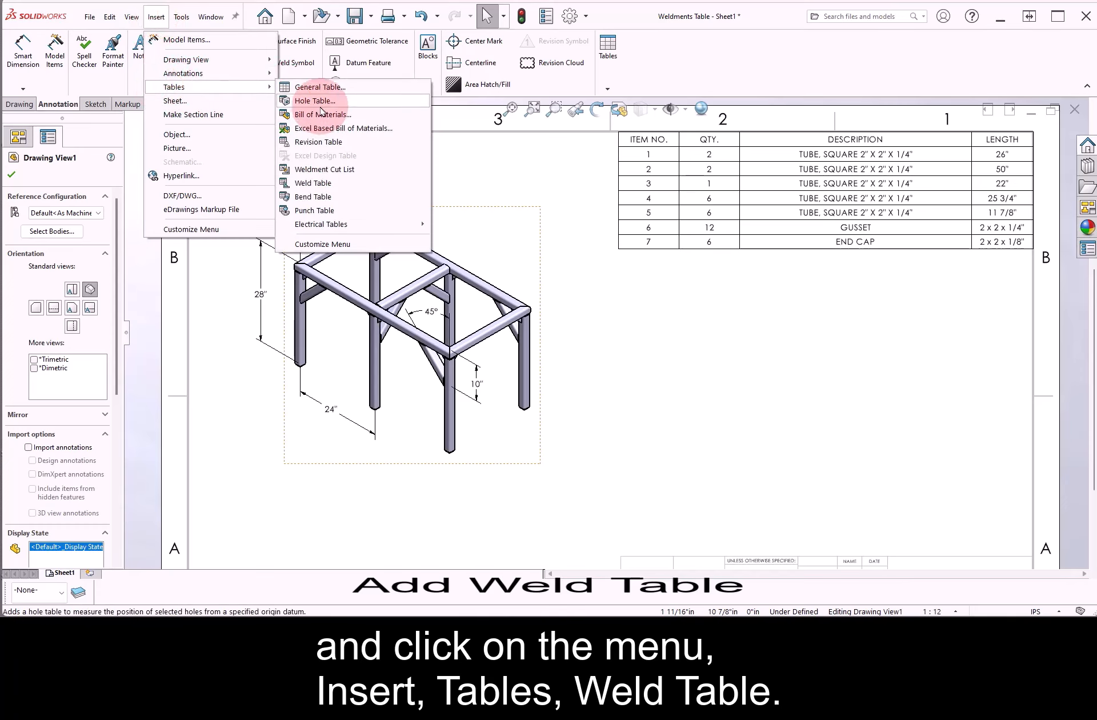
click(320, 184)
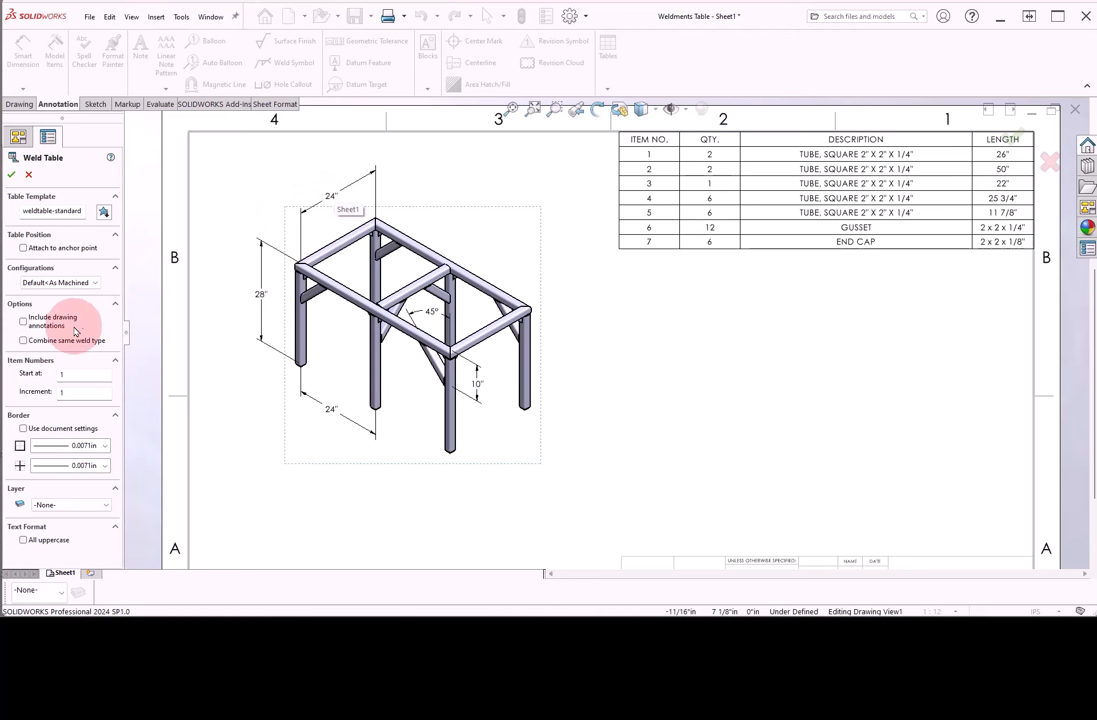
click(50, 342)
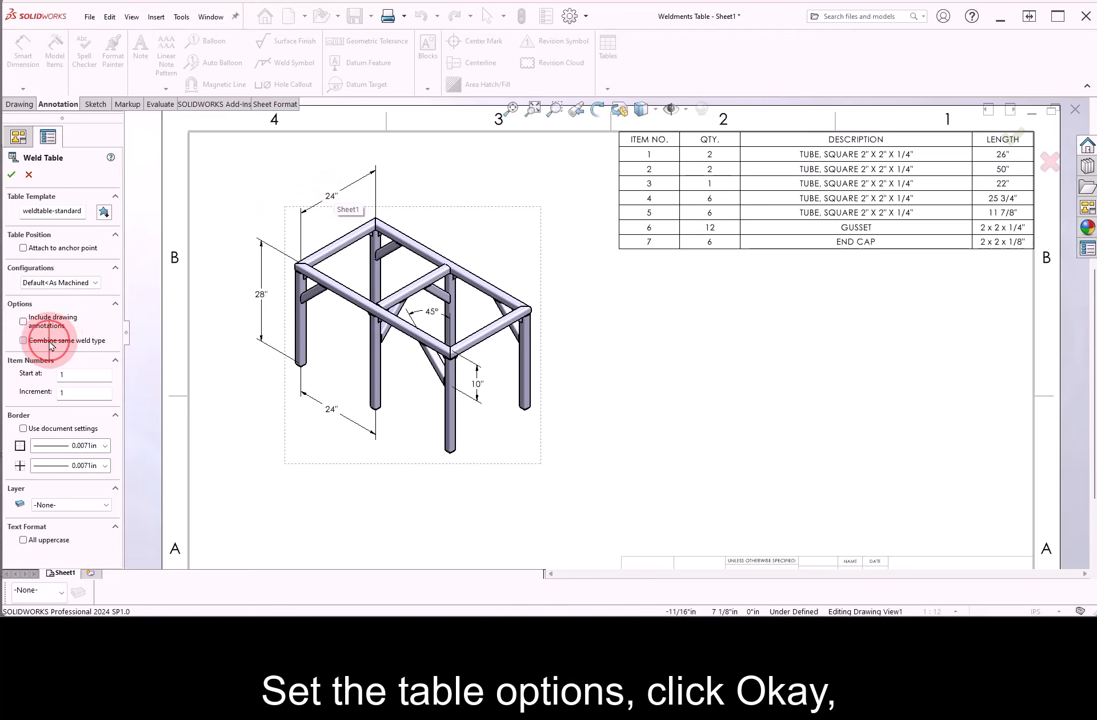
click(11, 176)
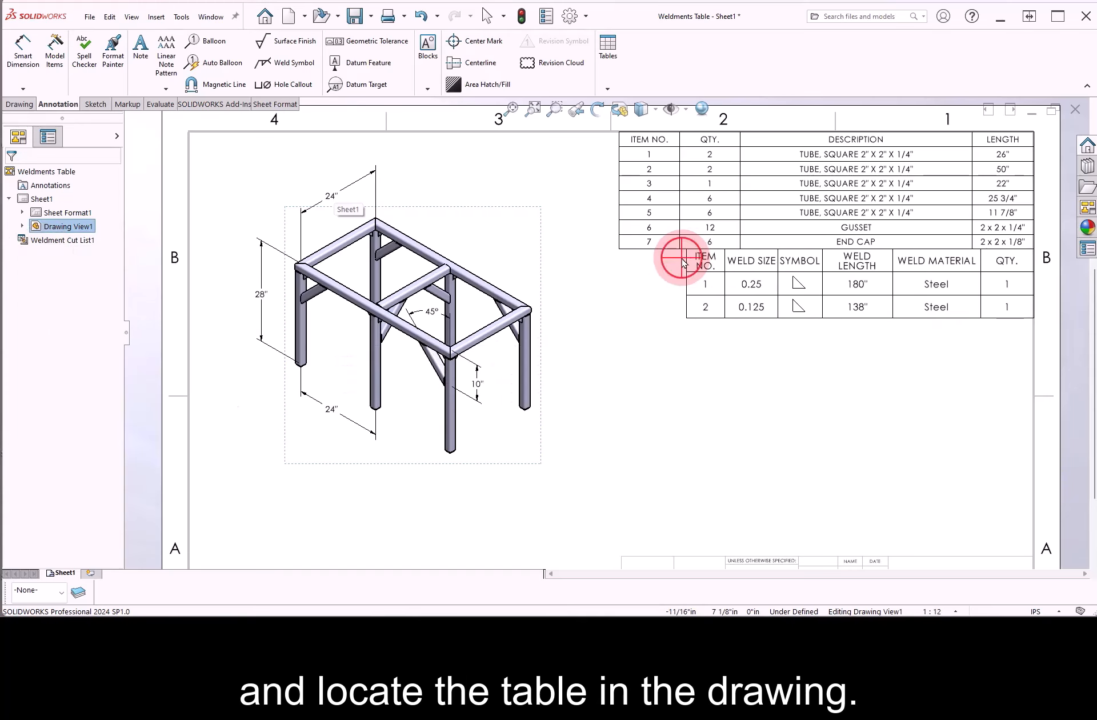
click(683, 262)
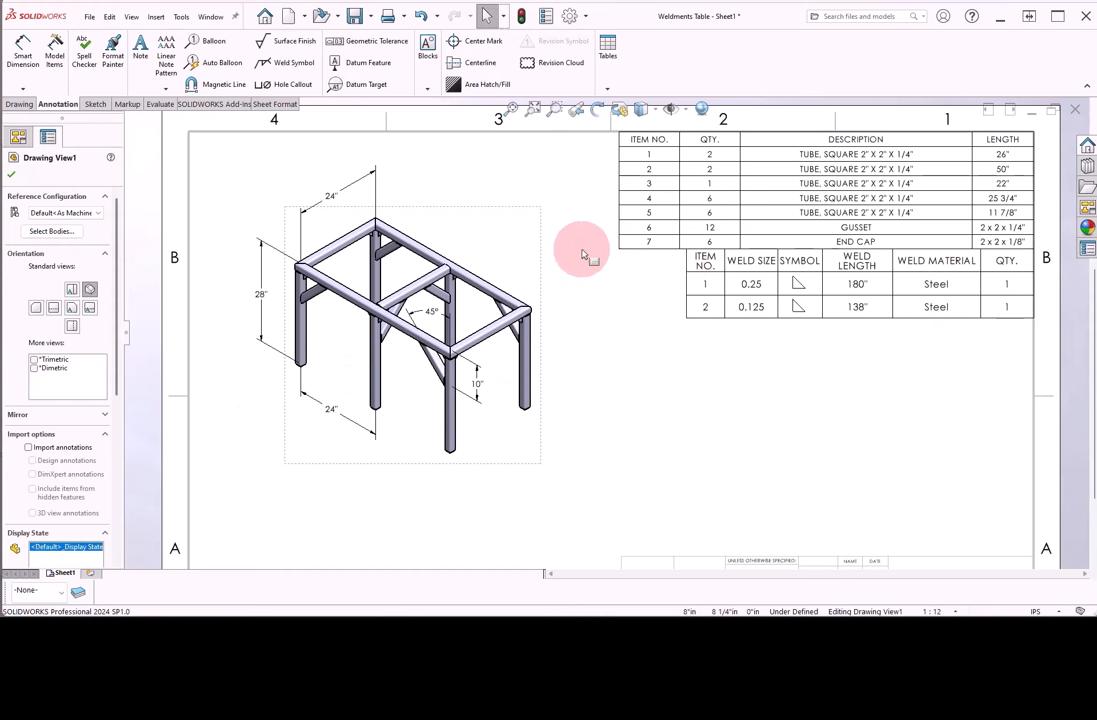
Auto-balloon the frame view with Circular Split Line balloons showing item number over quantity, spaced outward clear of the dimensions
click(489, 233)
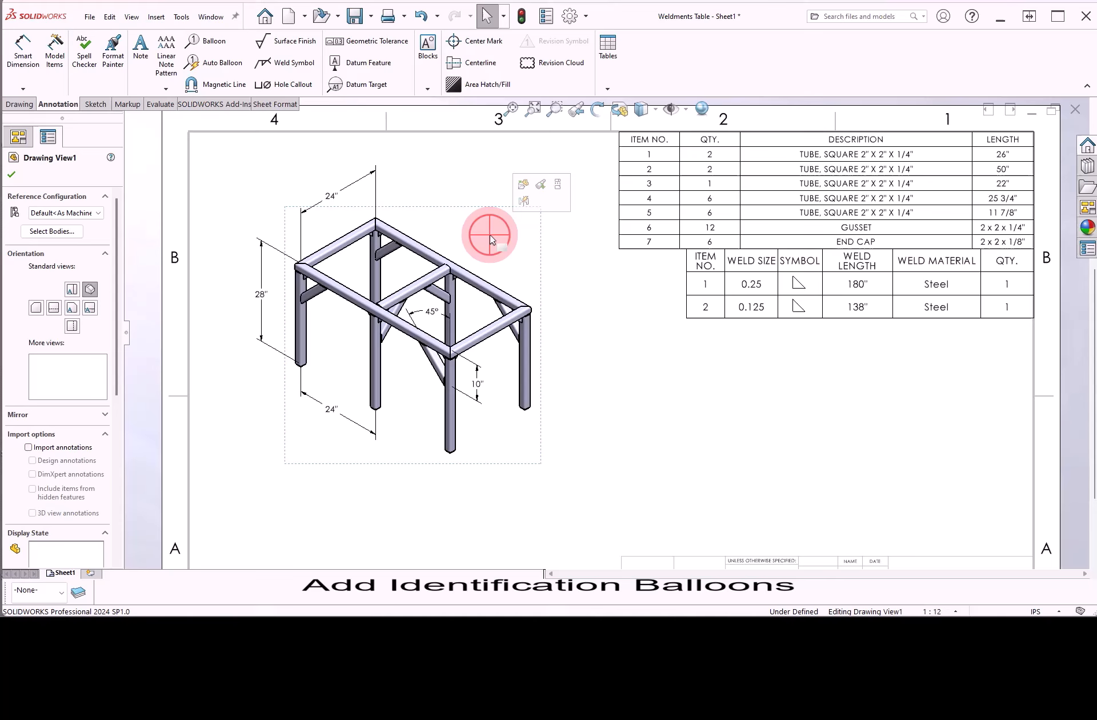
click(221, 64)
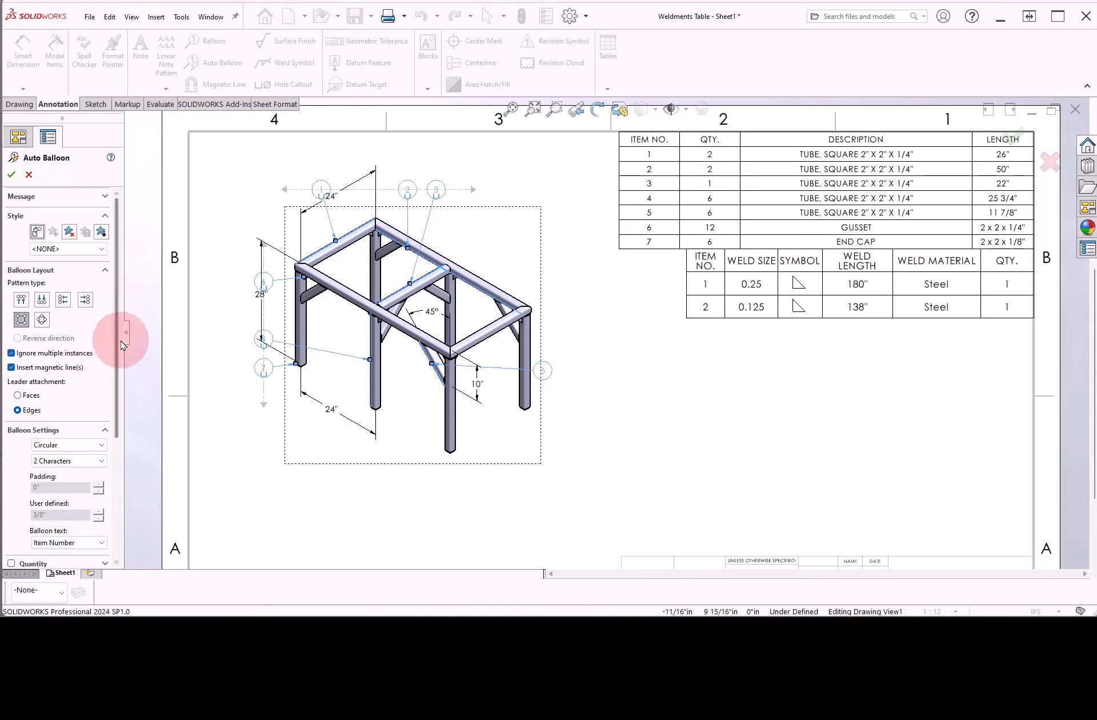
scroll(121, 343, down, 5)
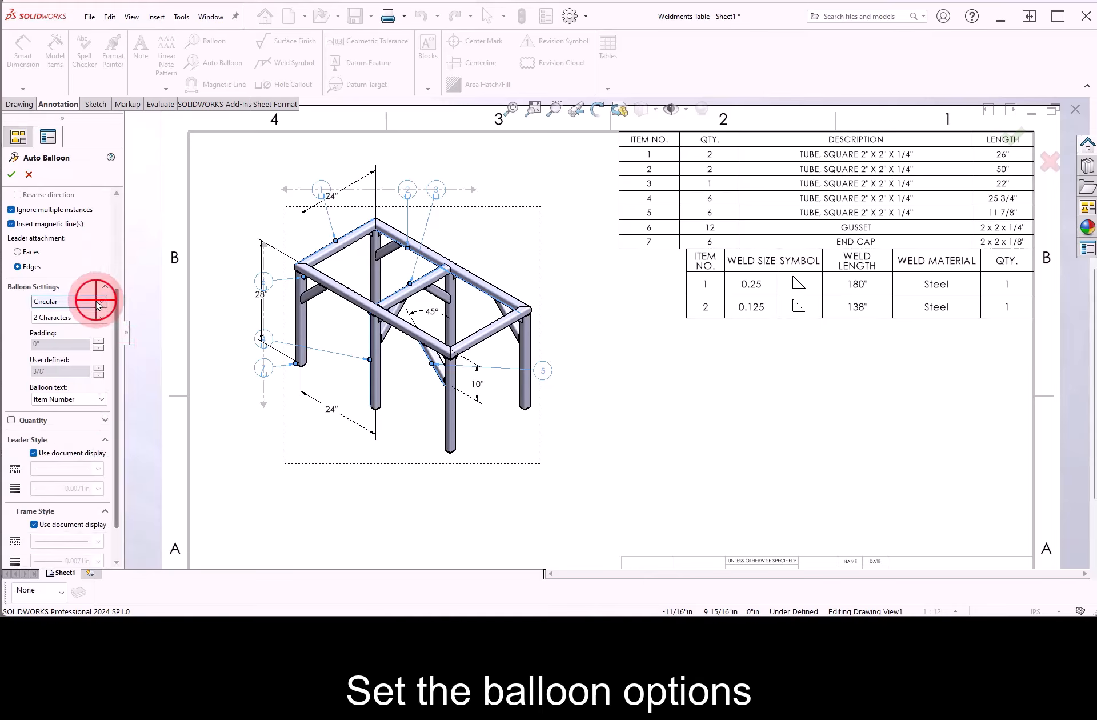
click(97, 303)
click(60, 372)
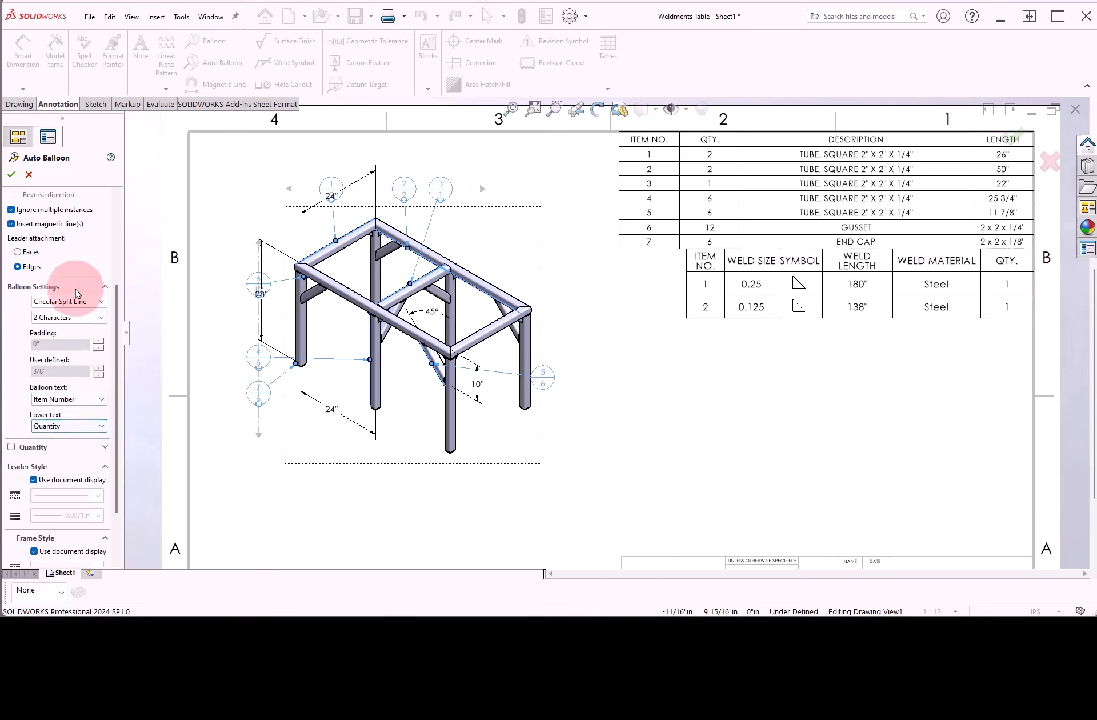
drag(403, 181, 181, 165)
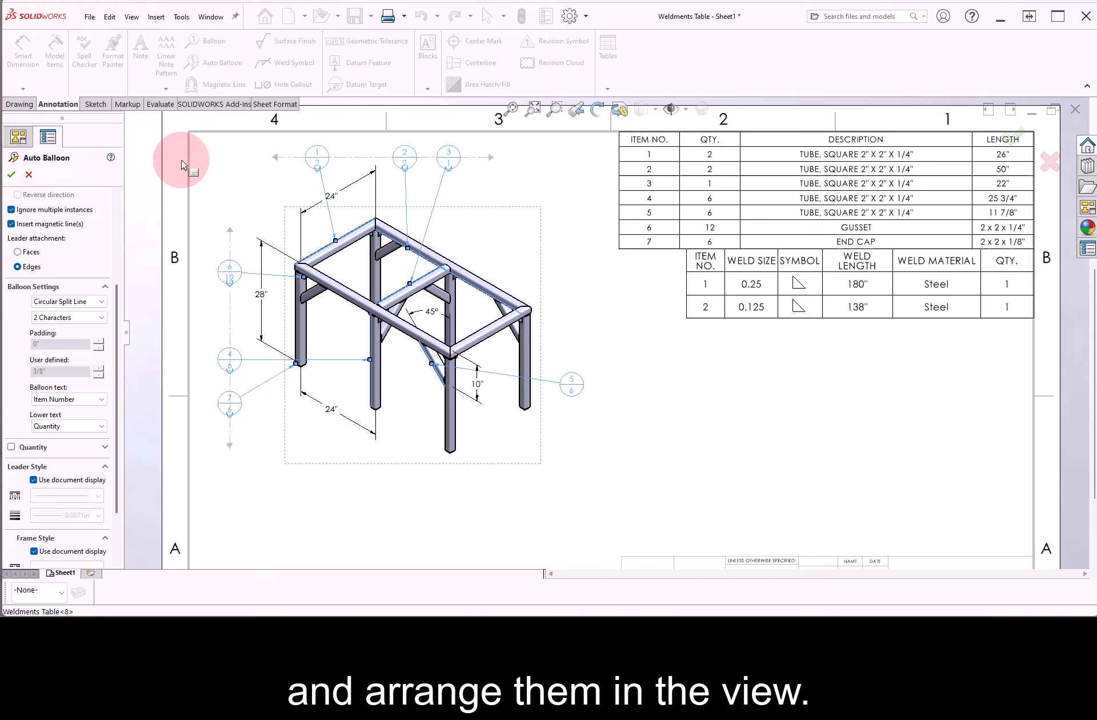
click(11, 174)
Move the frame view lower on the sheet, shift balloon 3 outward and place balloon 5 below the frame
drag(464, 212, 502, 289)
click(532, 253)
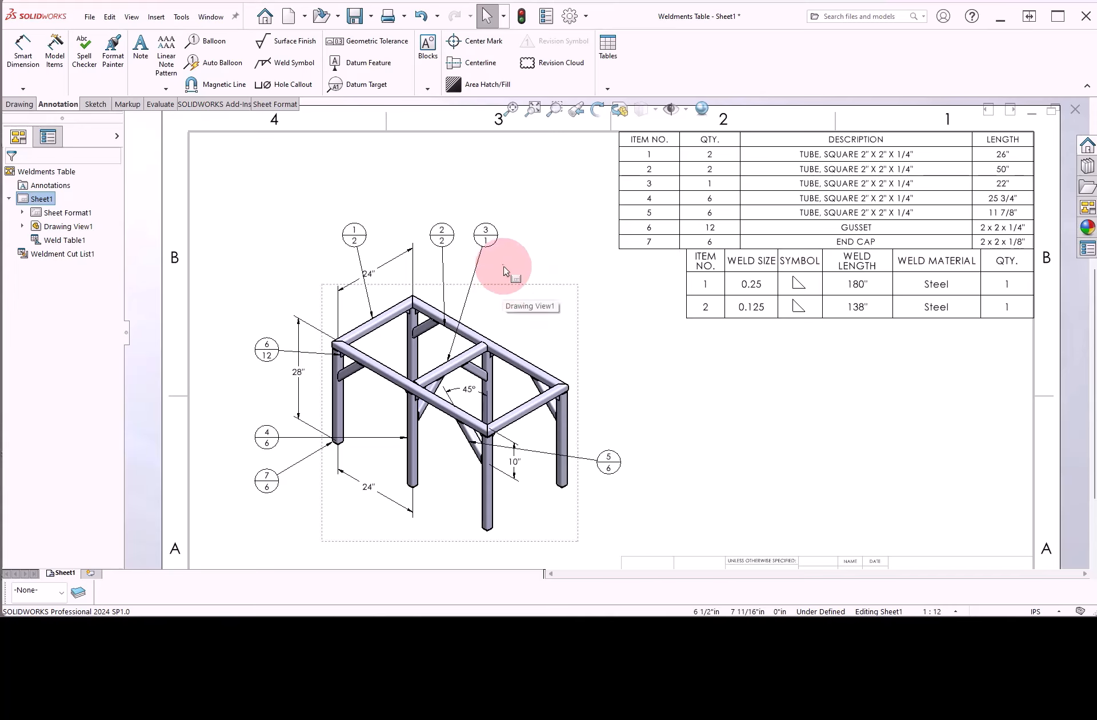
drag(488, 237, 515, 242)
drag(620, 462, 429, 540)
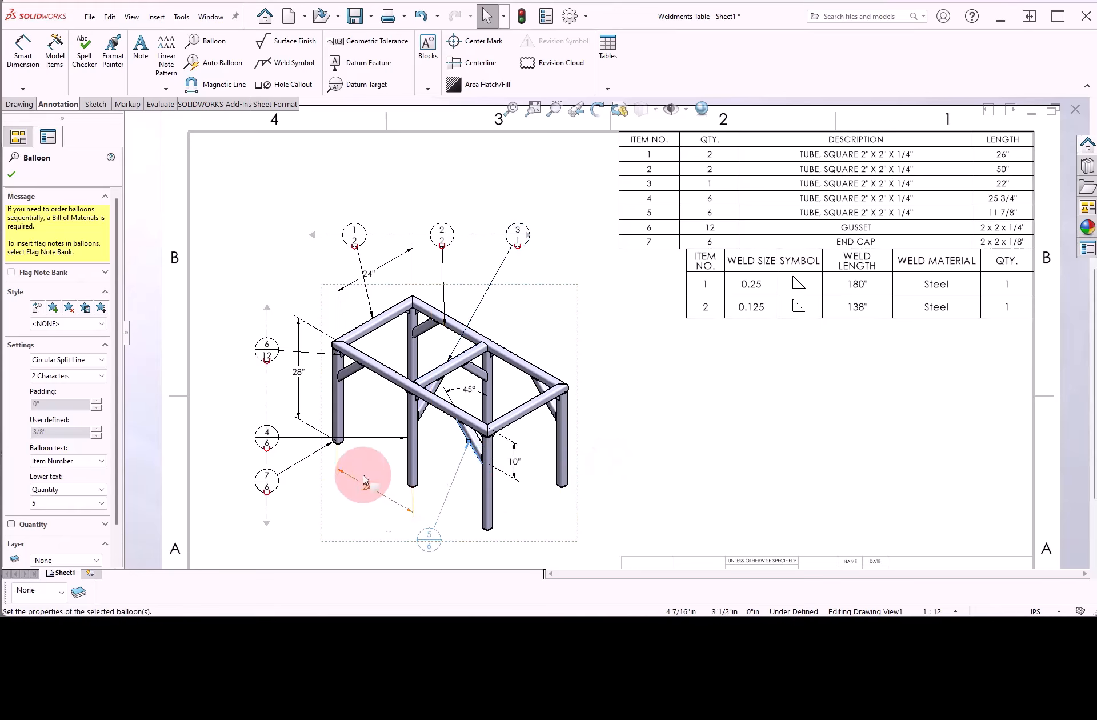
Move balloon 4 to the frame's right side with its leader on the rightmost leg, and place balloon 6 between the left legs
drag(267, 439, 631, 450)
click(403, 451)
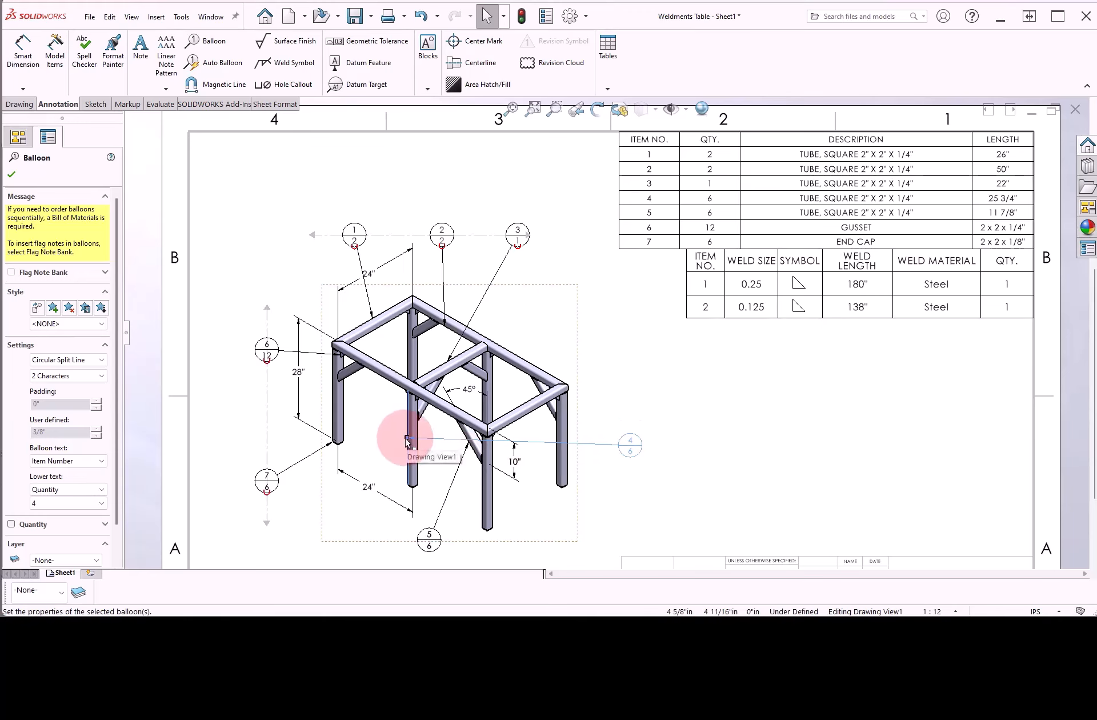
drag(408, 440, 542, 444)
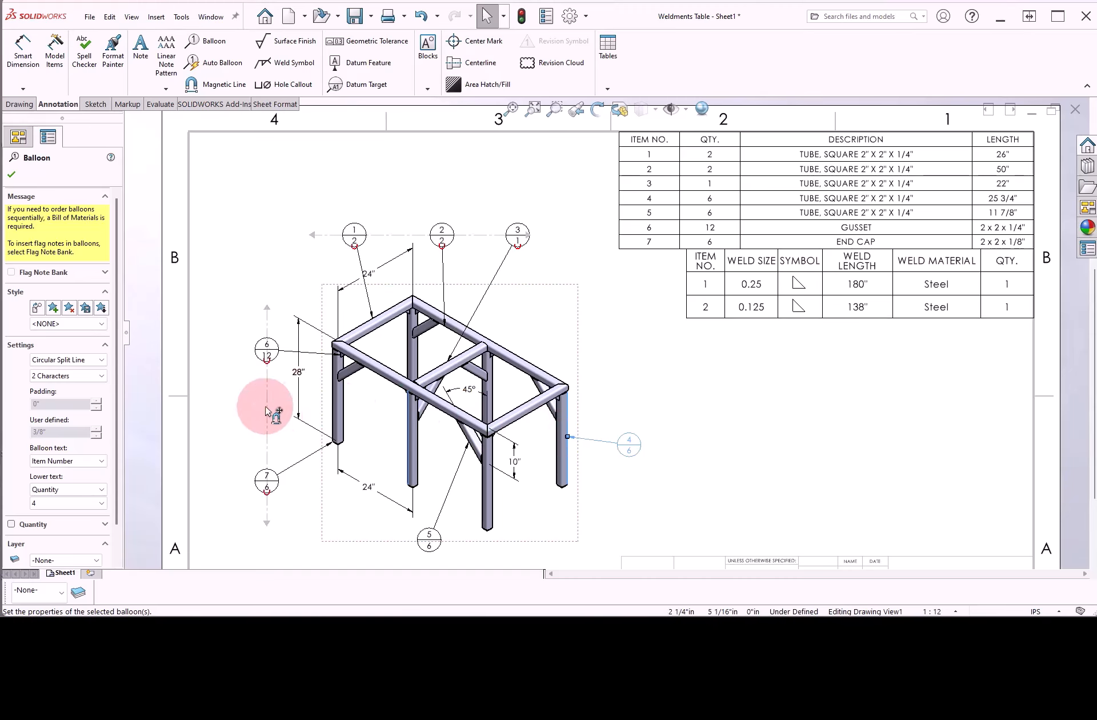
drag(269, 388, 379, 442)
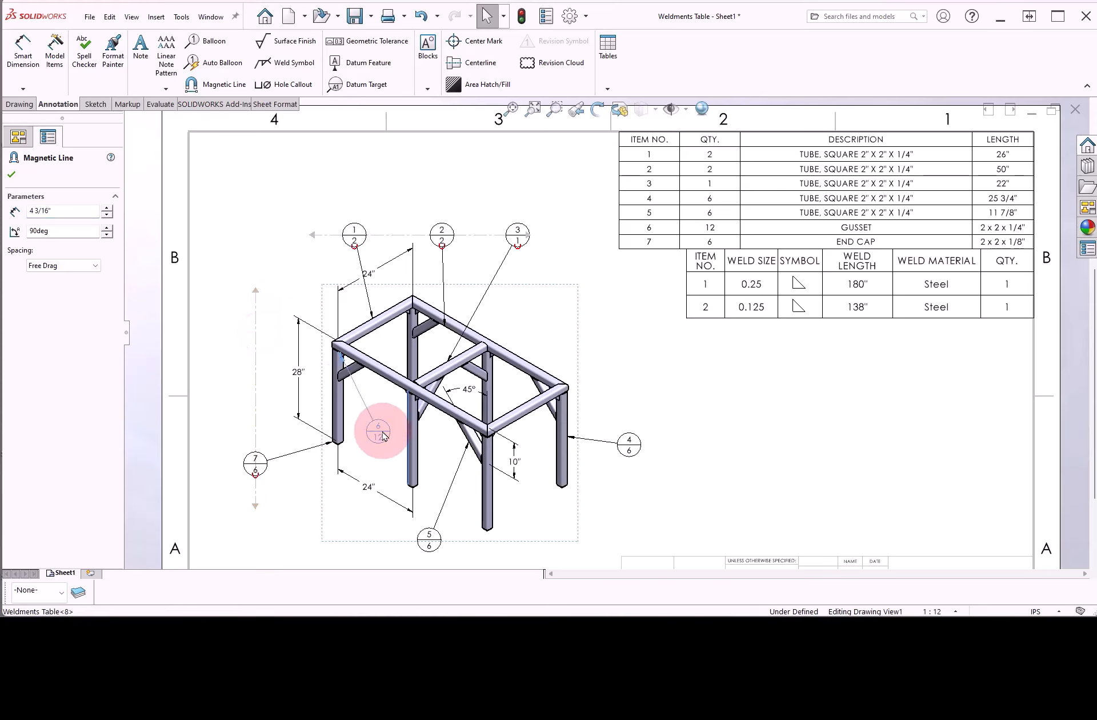
click(608, 525)
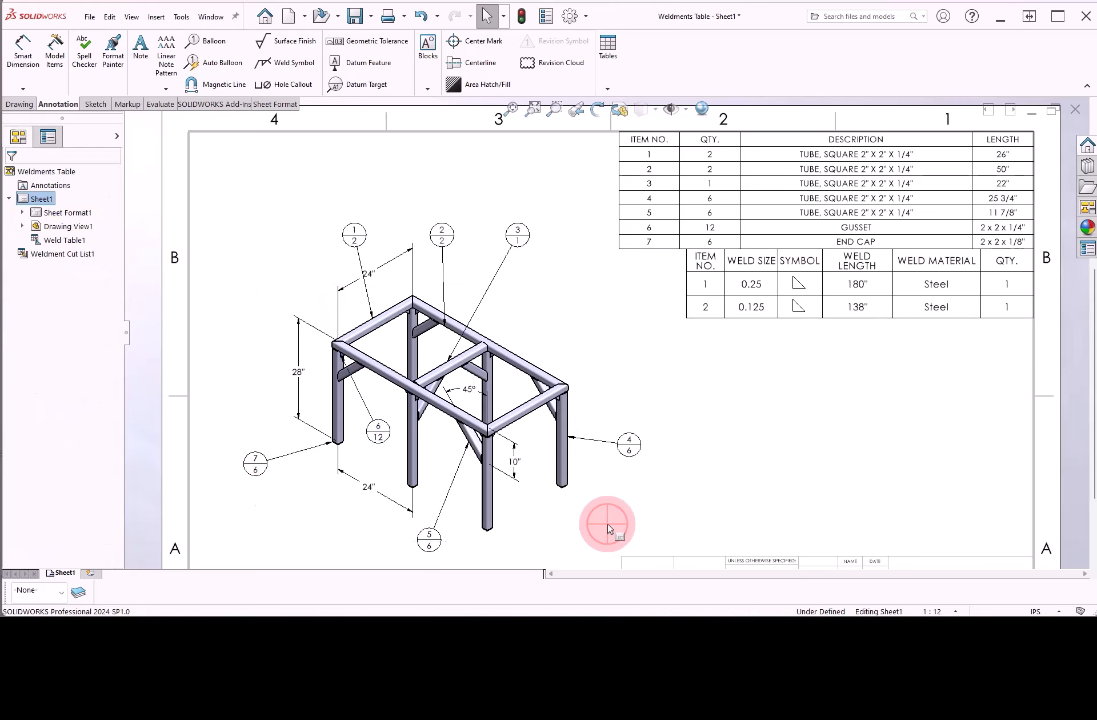
Start a weld symbol annotation and turn on the display of weld beads in the drawing view
click(294, 67)
click(296, 69)
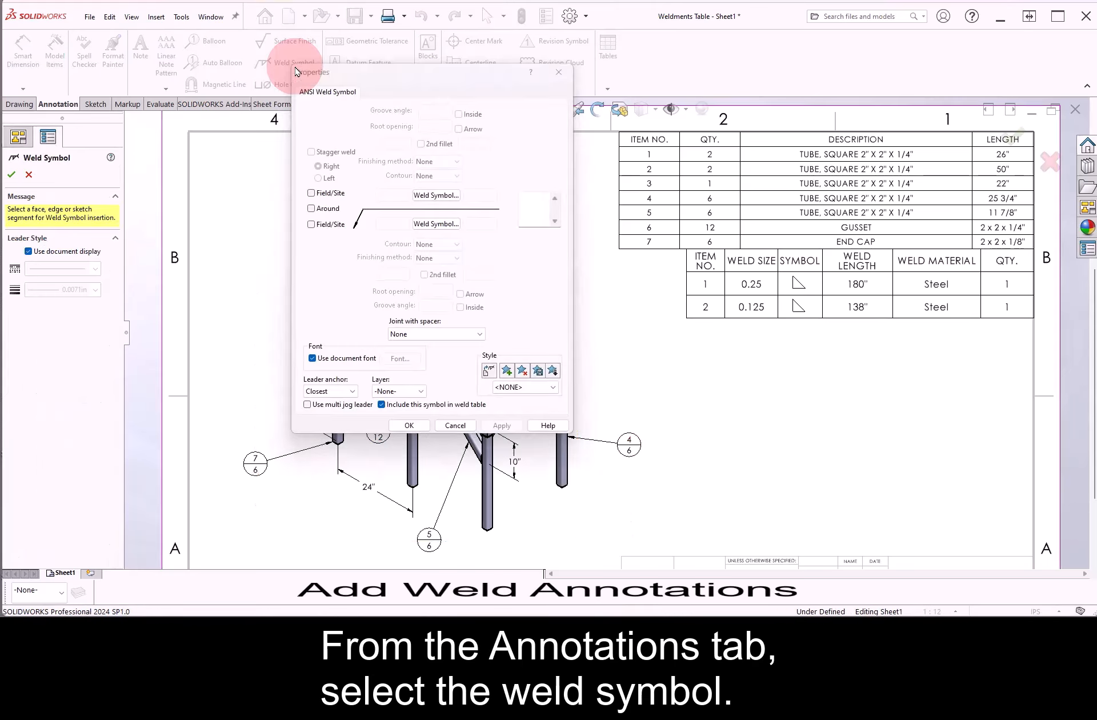
mouse_move(491, 80)
mouse_down()
mouse_move(900, 139)
mouse_move(915, 155)
mouse_up()
scroll(588, 379, down, 5)
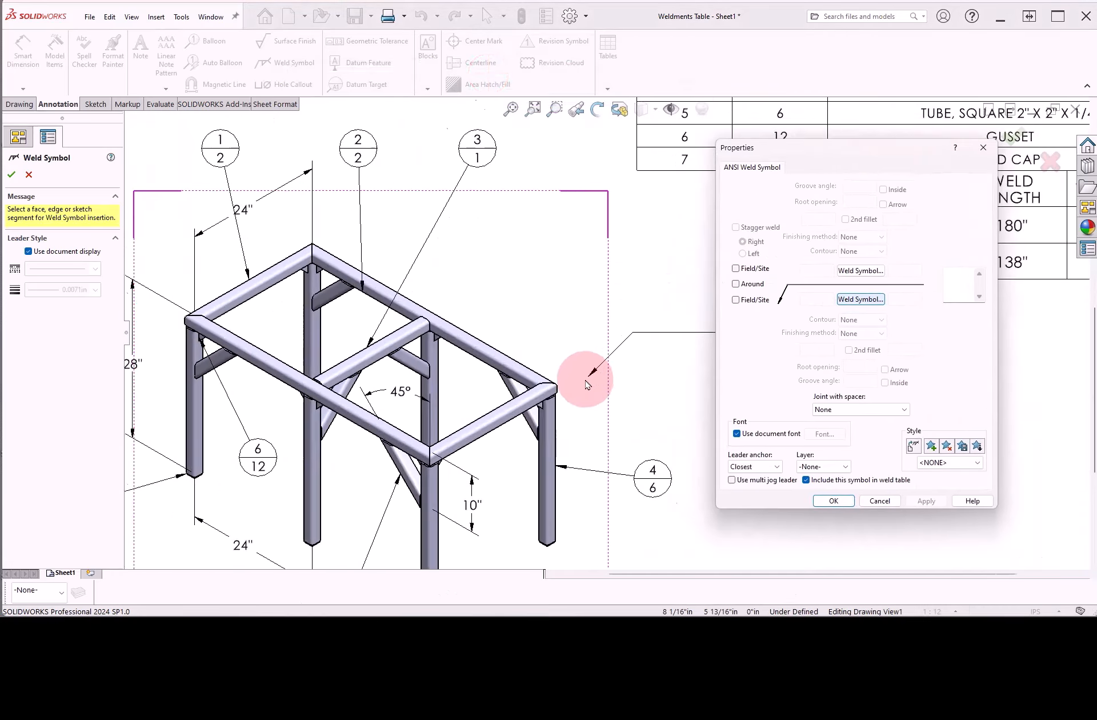
scroll(563, 380, down, 3)
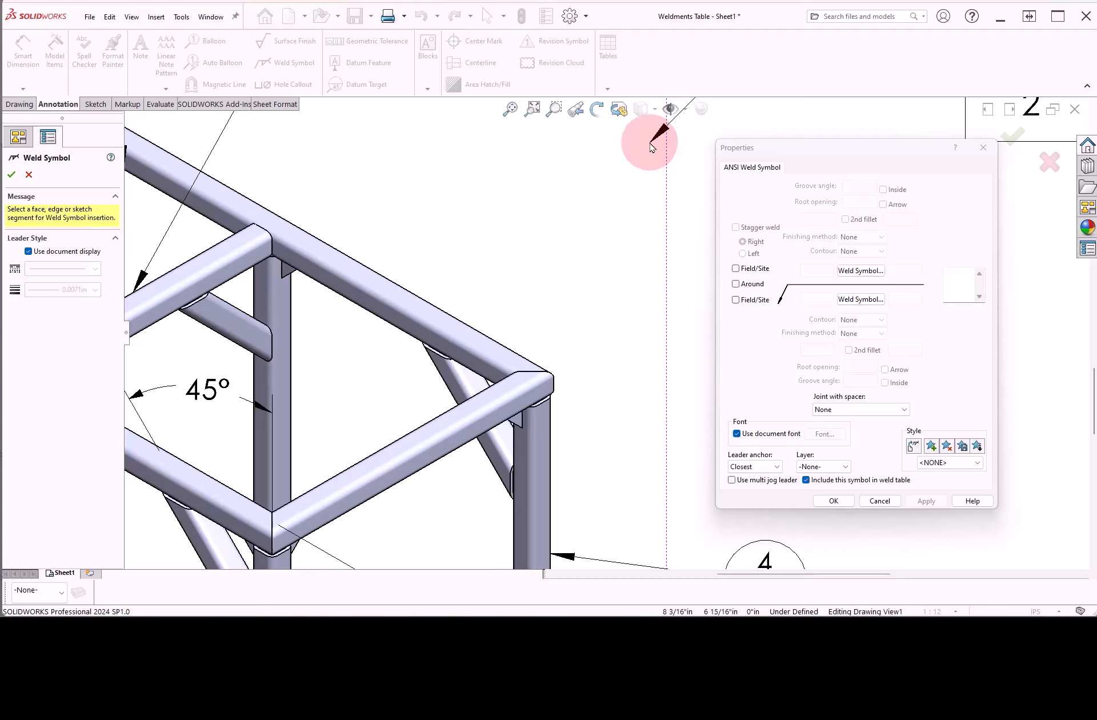
click(685, 109)
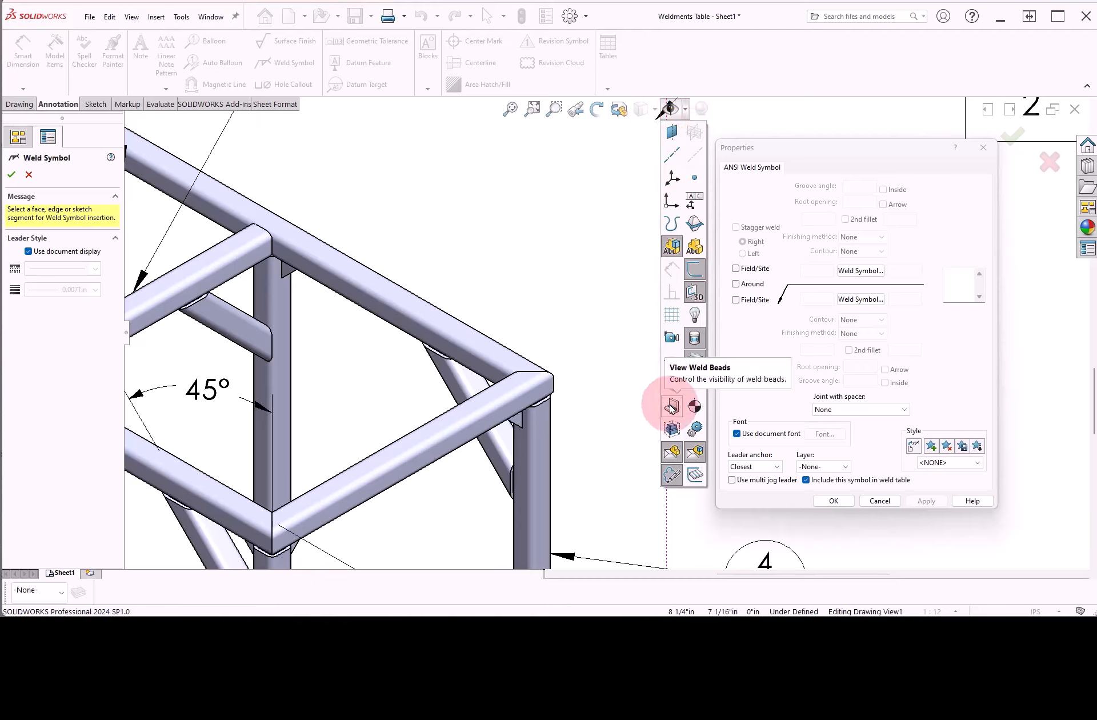
click(672, 407)
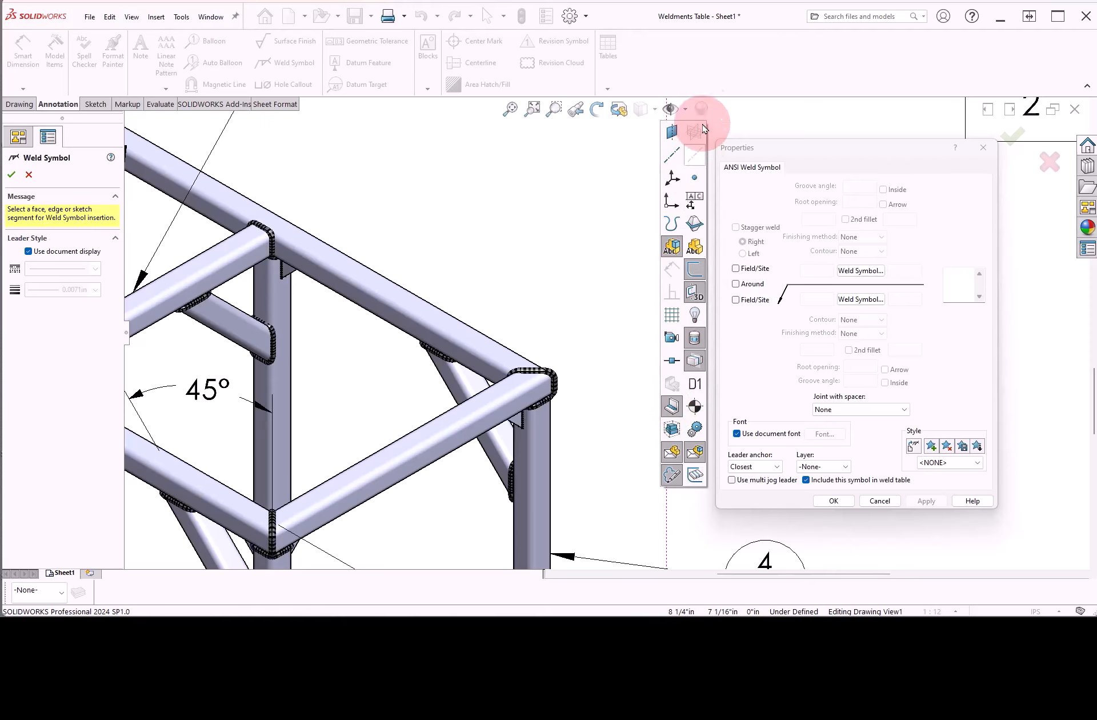
click(700, 68)
Place an all-around 0.25 weld symbol on the rear middle joint's bead and a two-sided 0.125 symbol on the right corner gusset's bead
click(316, 249)
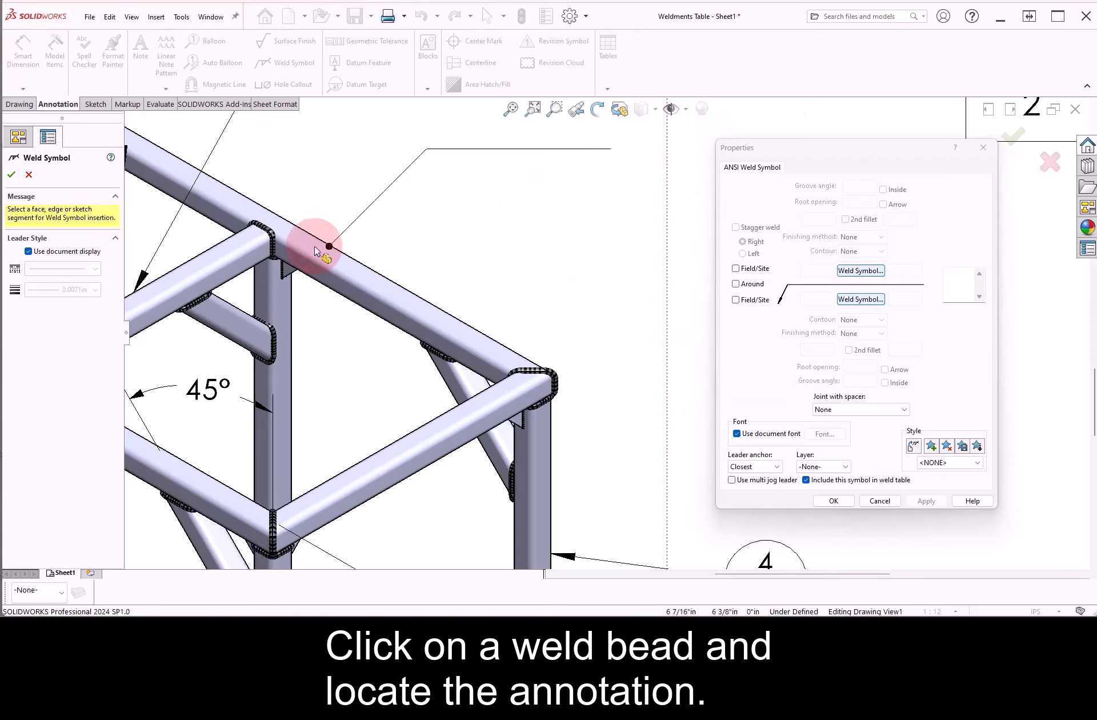
click(274, 257)
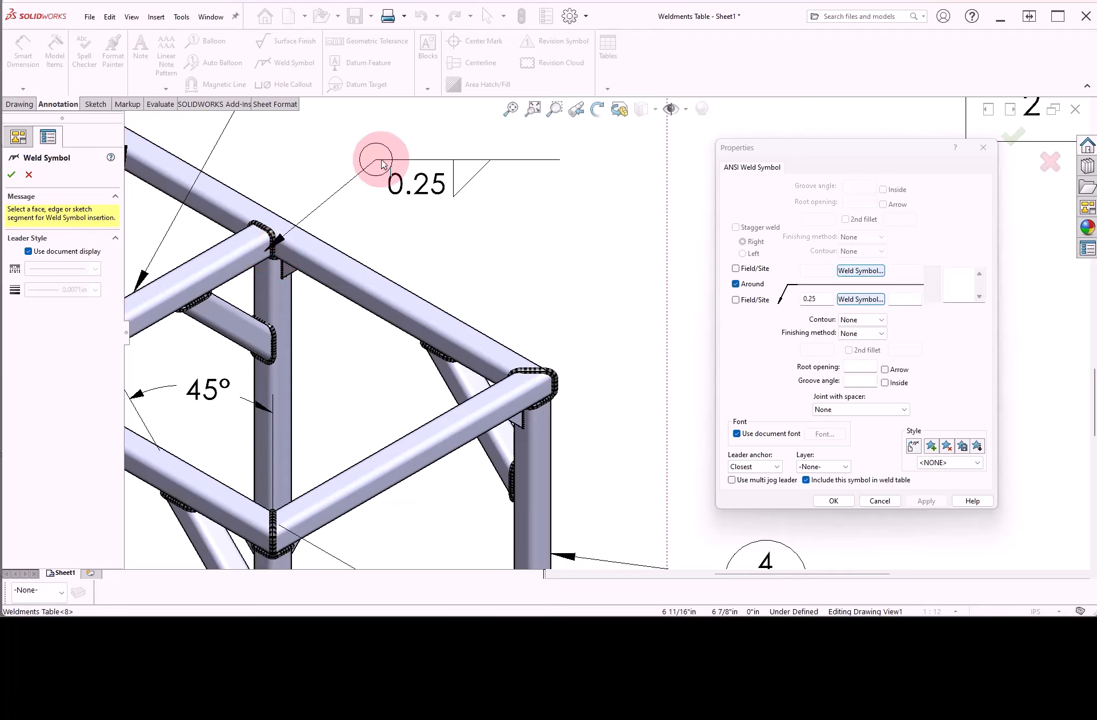
click(393, 162)
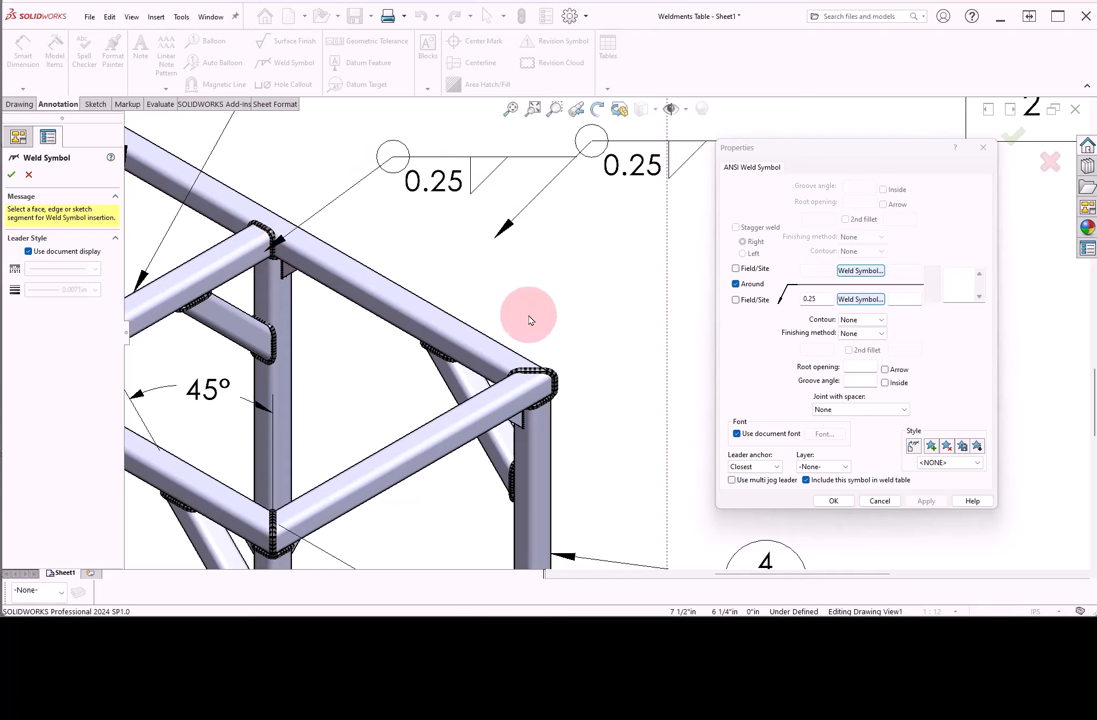
click(523, 421)
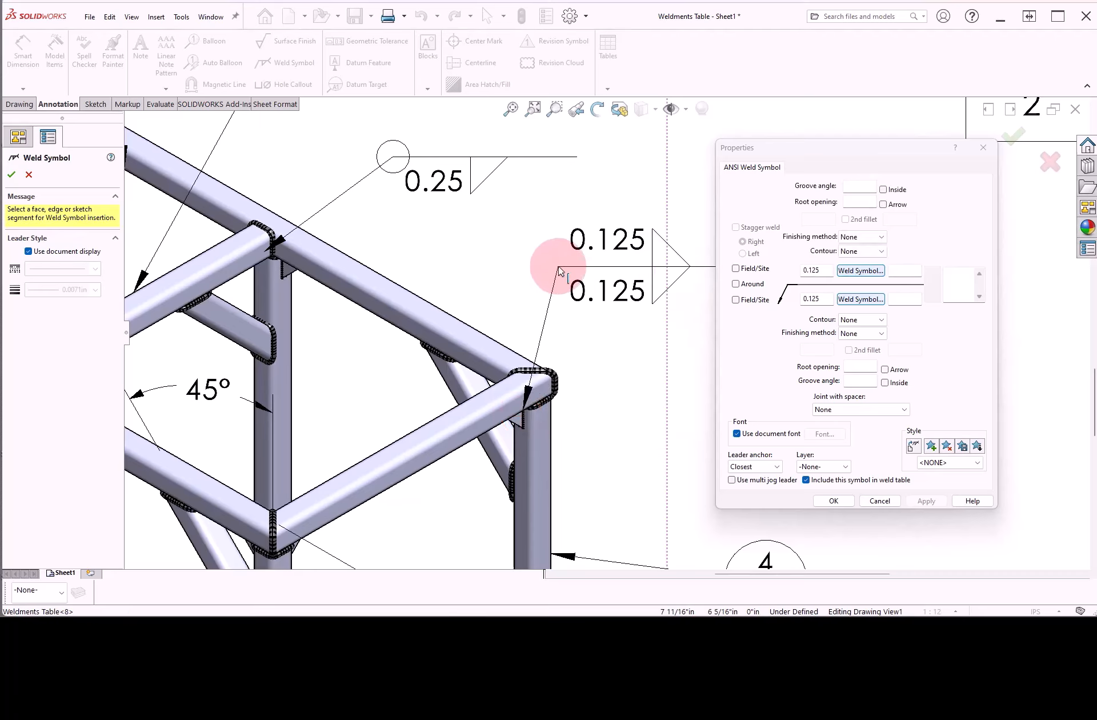
click(583, 274)
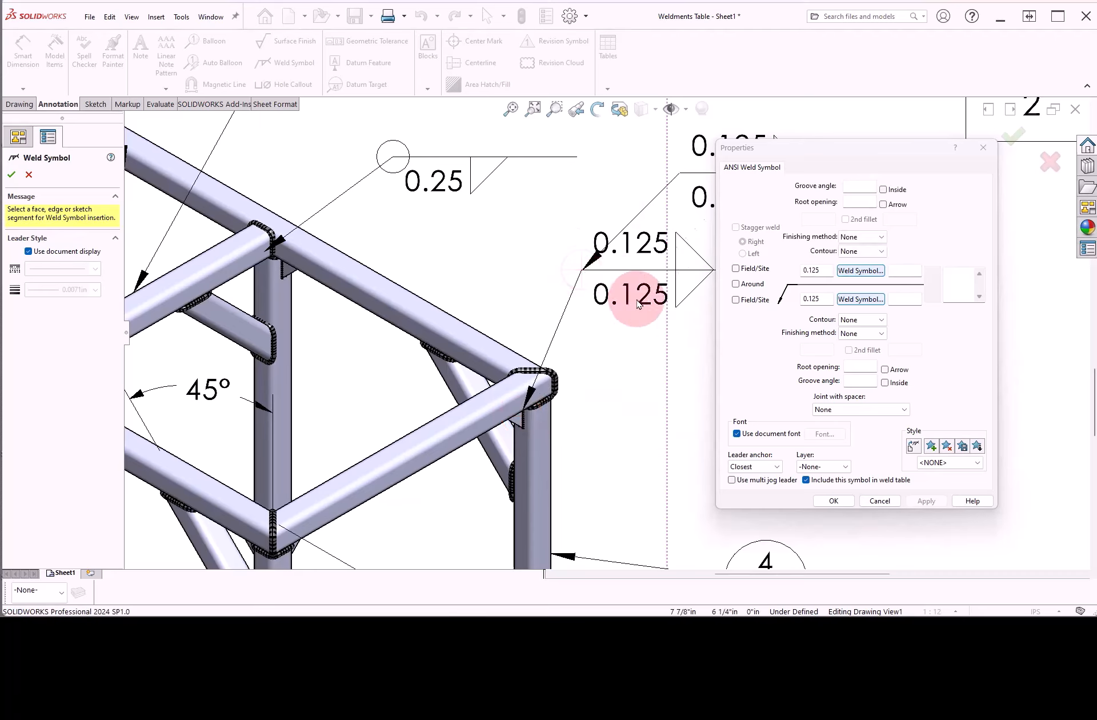
Move the 0.125 weld symbol lower, to the right of the frame's right corner, and shift the 0.25 symbol slightly up and outward
click(833, 501)
drag(666, 289, 711, 447)
drag(435, 178, 446, 165)
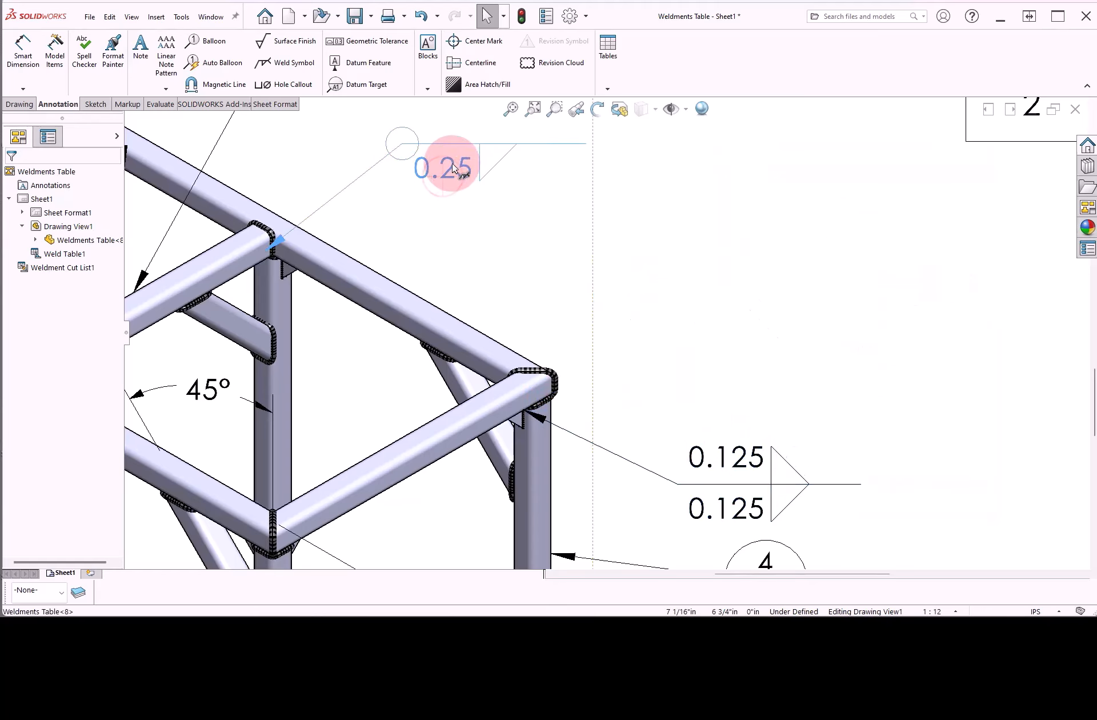
click(617, 247)
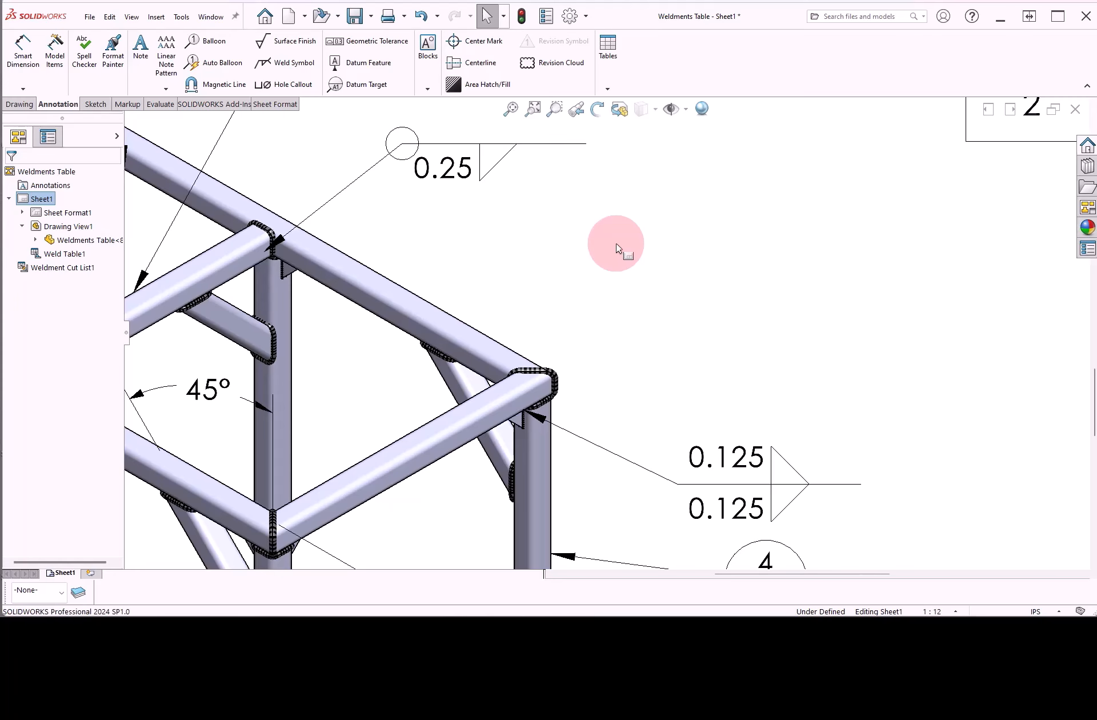
Make the header row text of the weldment cut list table bold
click(511, 109)
click(623, 150)
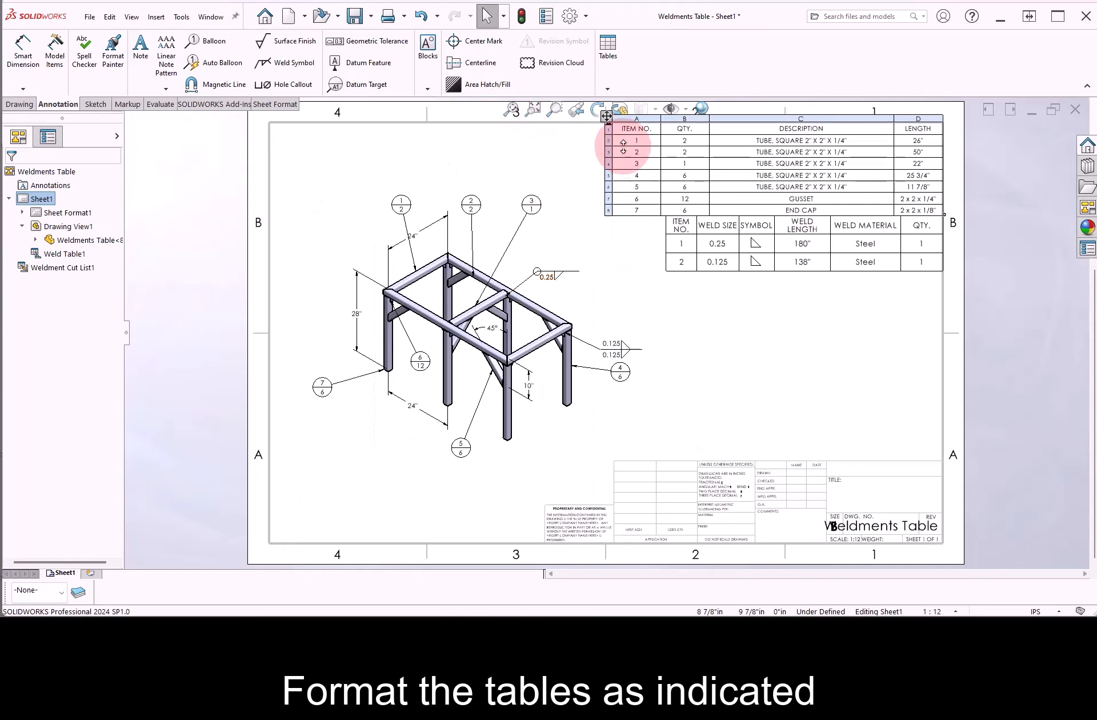
click(606, 128)
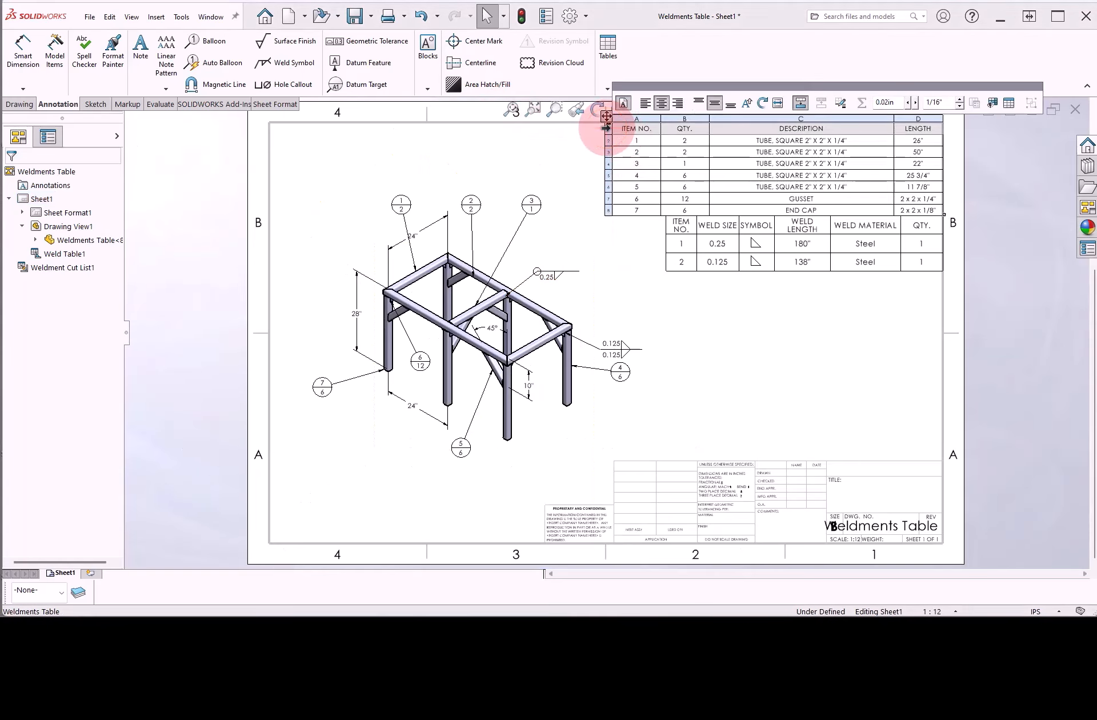
click(624, 103)
click(824, 105)
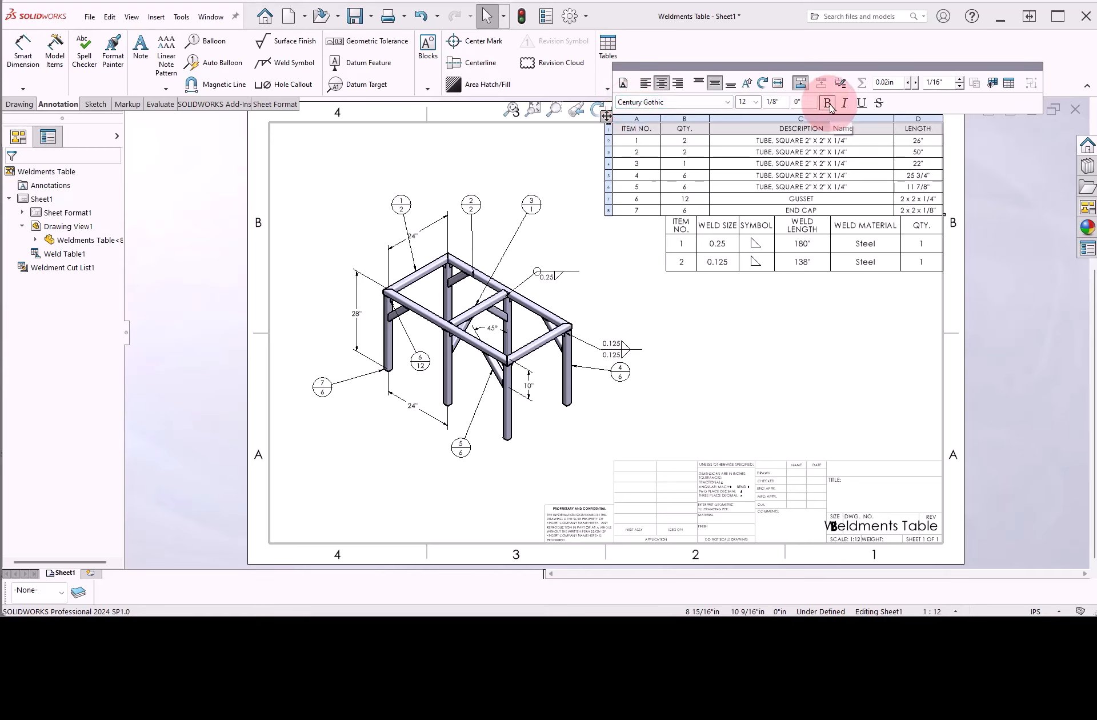
Make the header row text of the weld table bold and deselect the table
click(686, 225)
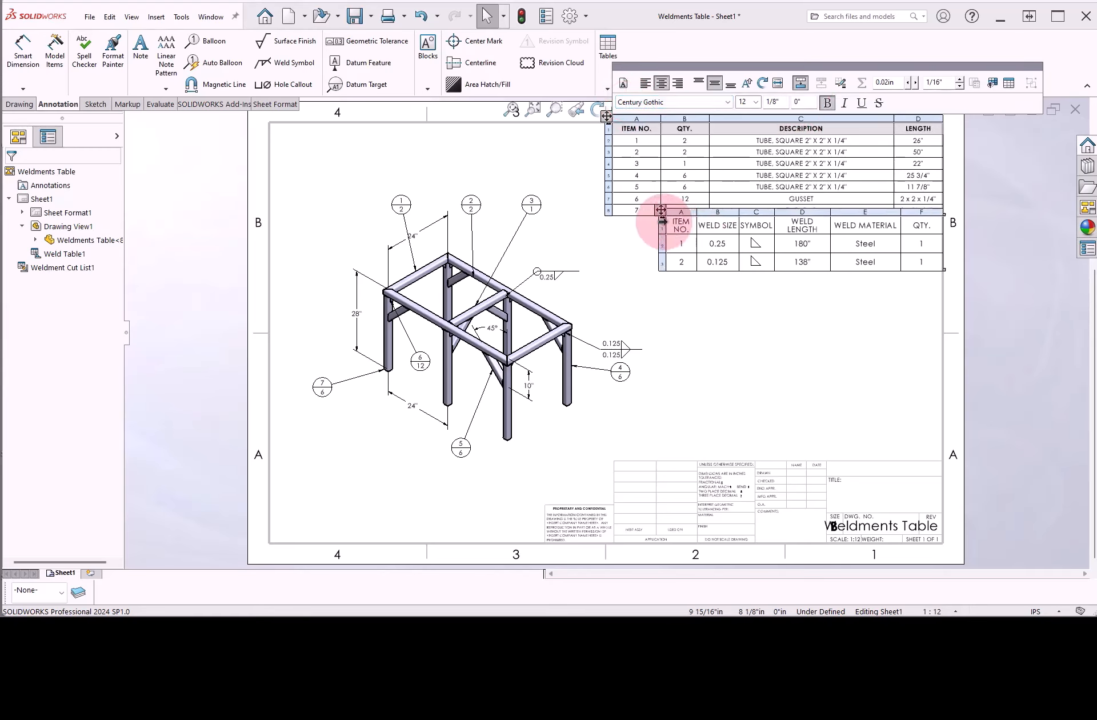
click(661, 224)
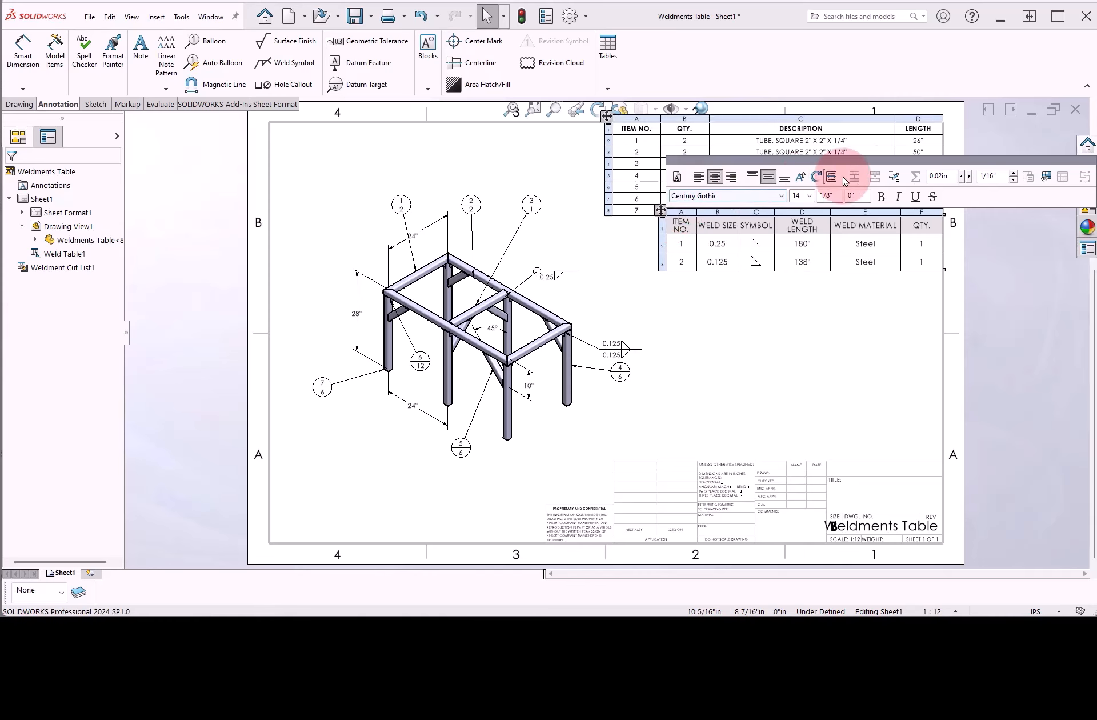
click(881, 196)
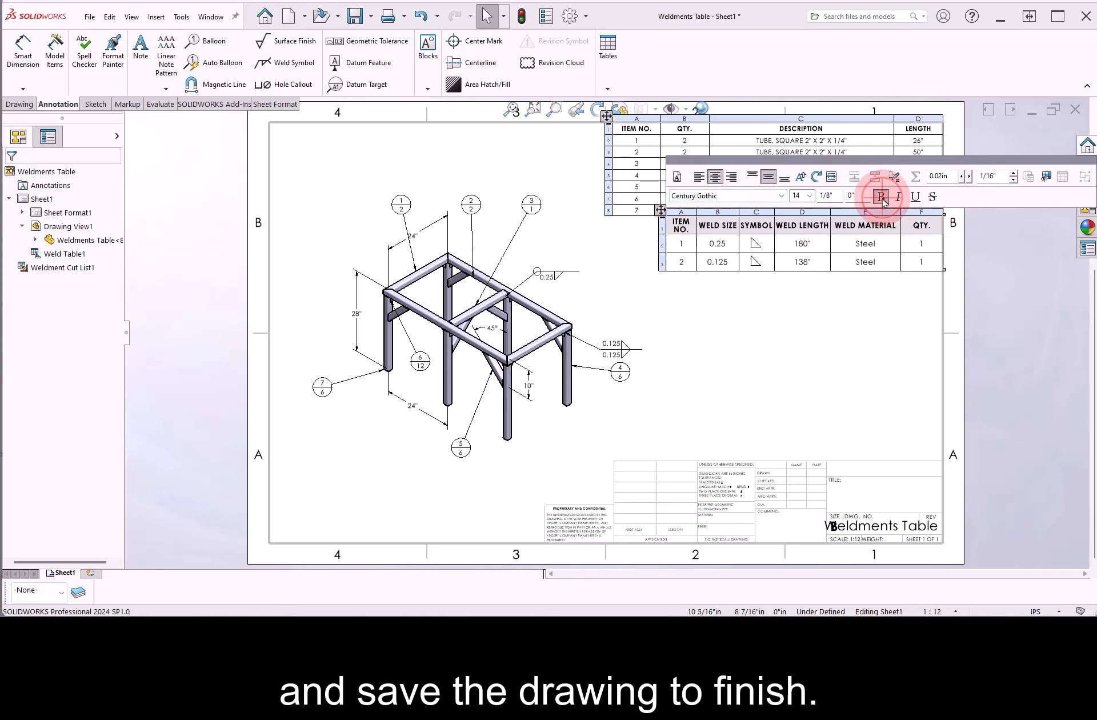
click(799, 314)
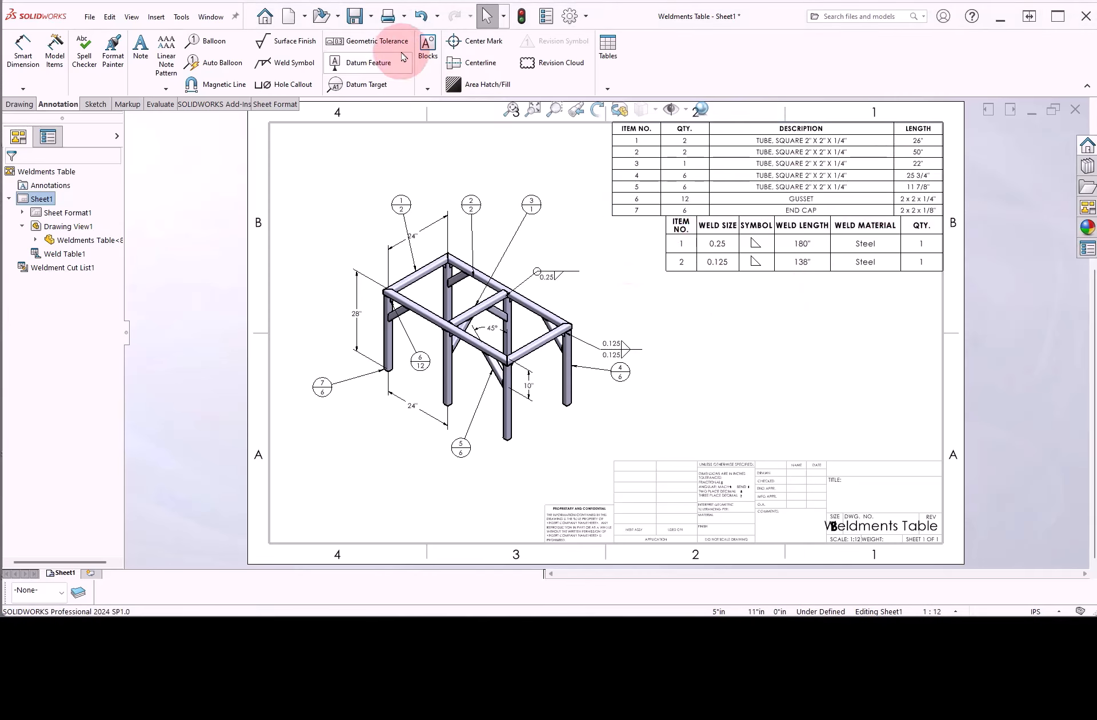